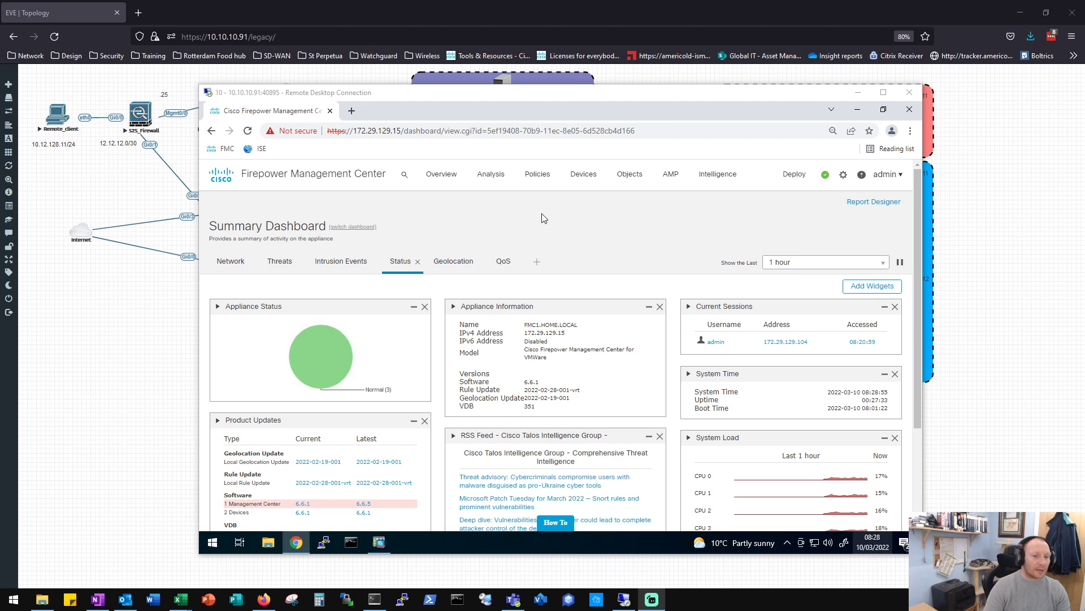
# Create the intrusion policy HQ-IPS-POL with Balanced Security and Connectivity as its base policy, and open its rules
pyautogui.click(542, 179)
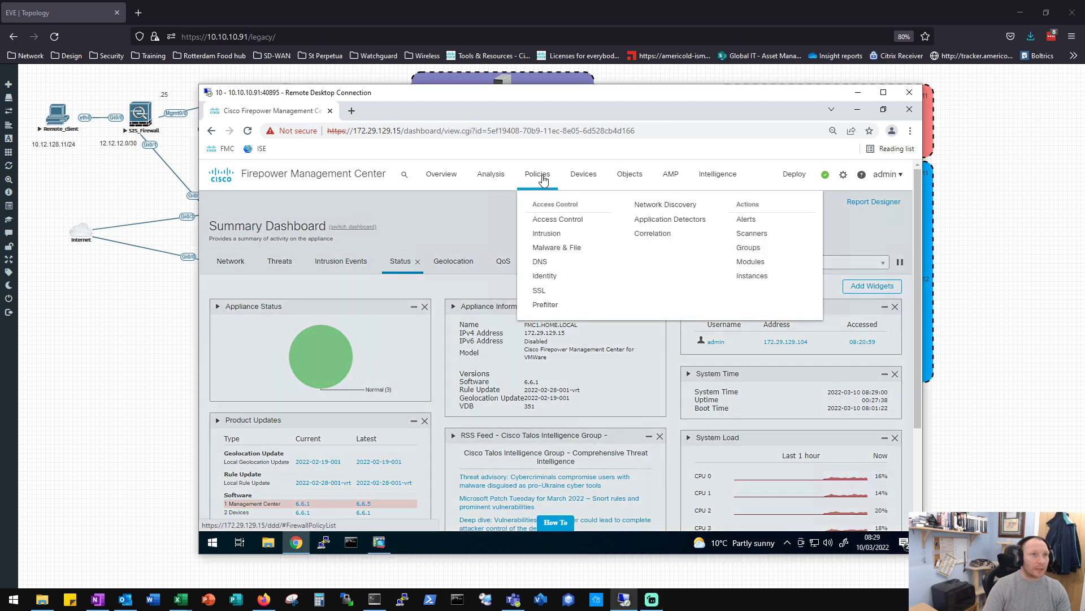
pyautogui.click(558, 237)
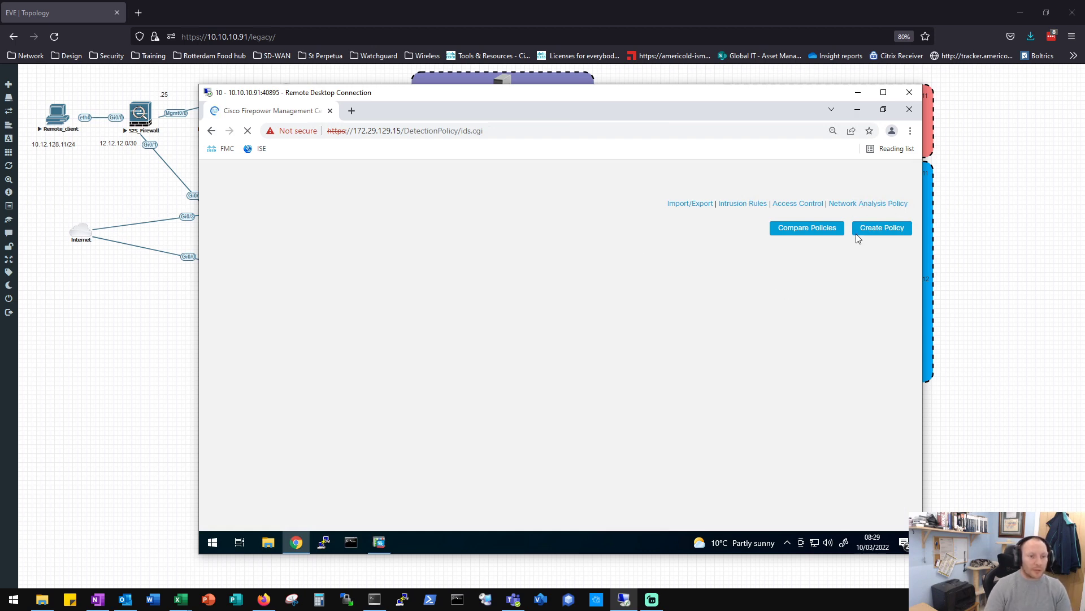
pyautogui.click(876, 231)
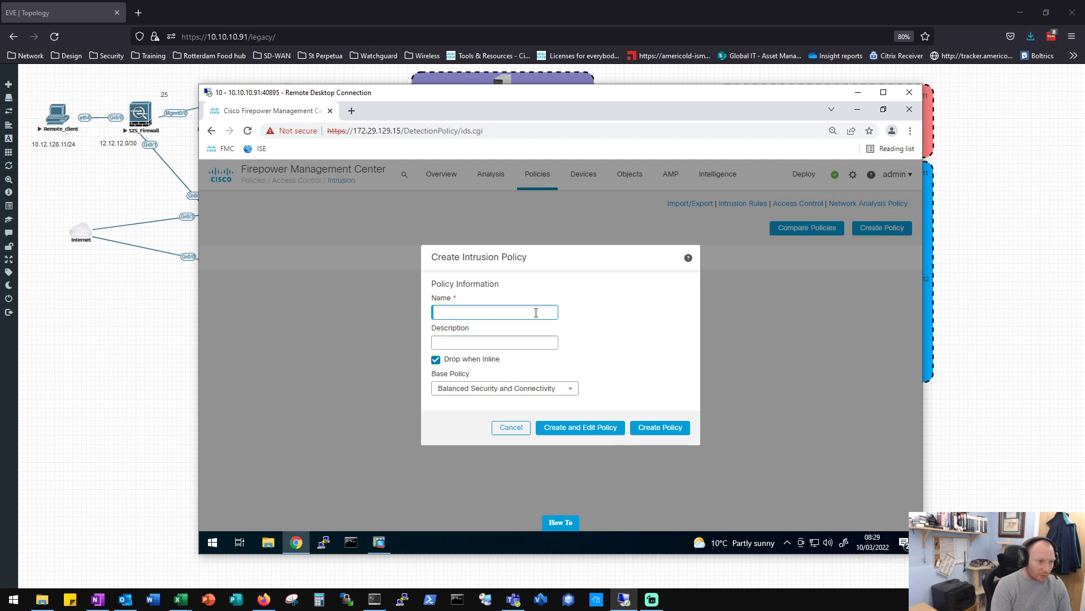
pyautogui.write('HQ_')
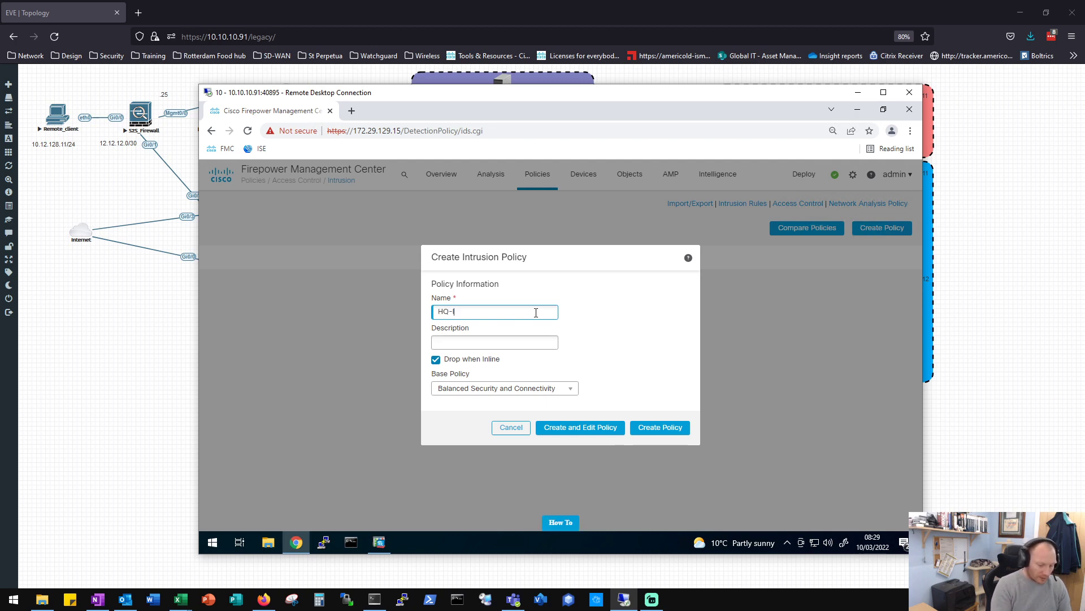
pyautogui.write('IPS-POL')
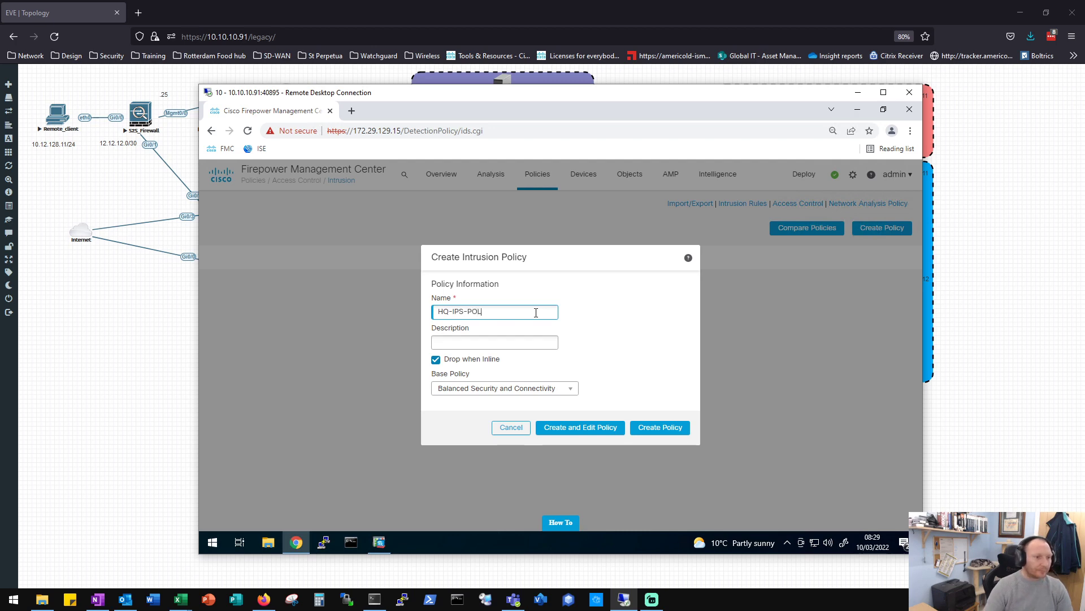
pyautogui.click(573, 389)
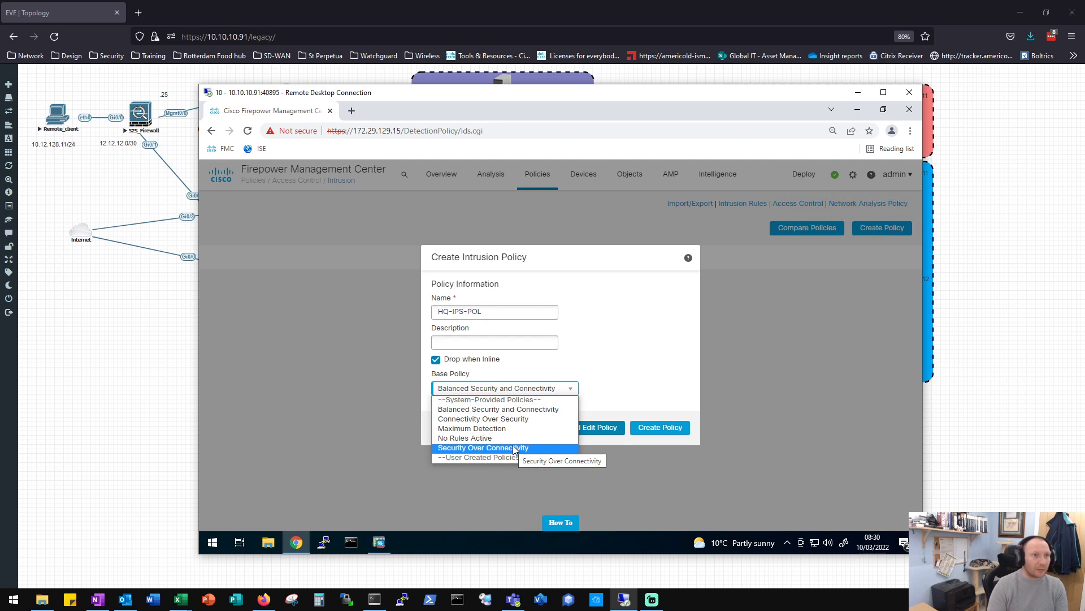
pyautogui.click(531, 410)
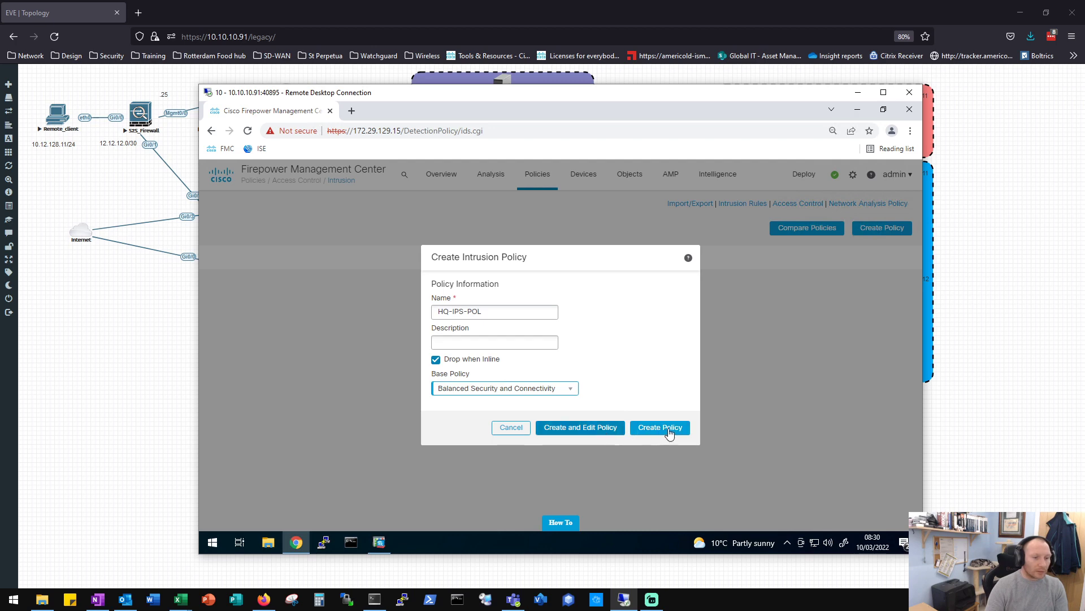
pyautogui.click(585, 431)
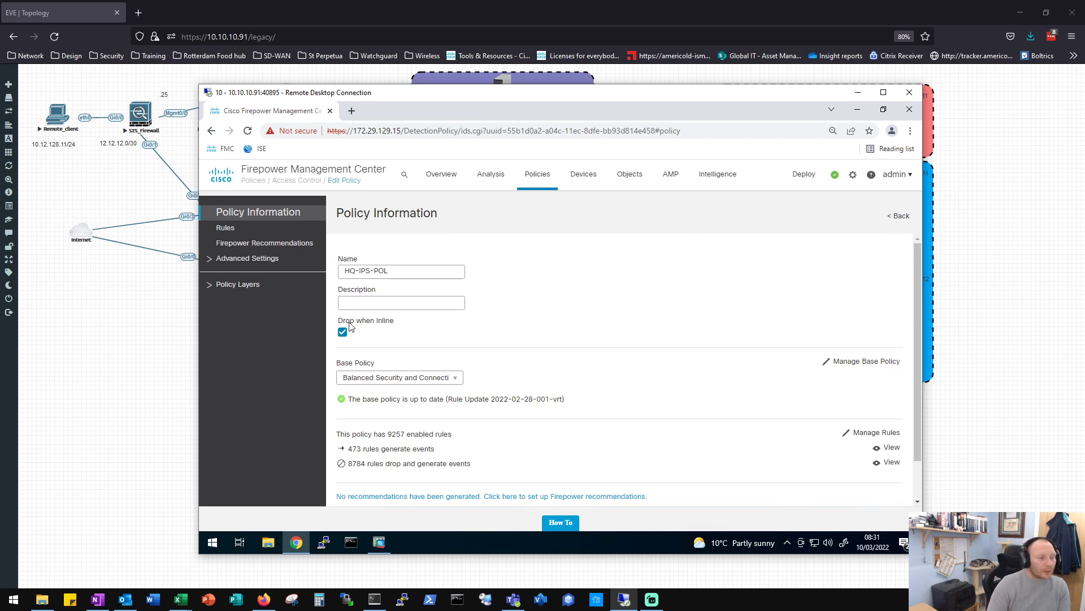
pyautogui.click(241, 230)
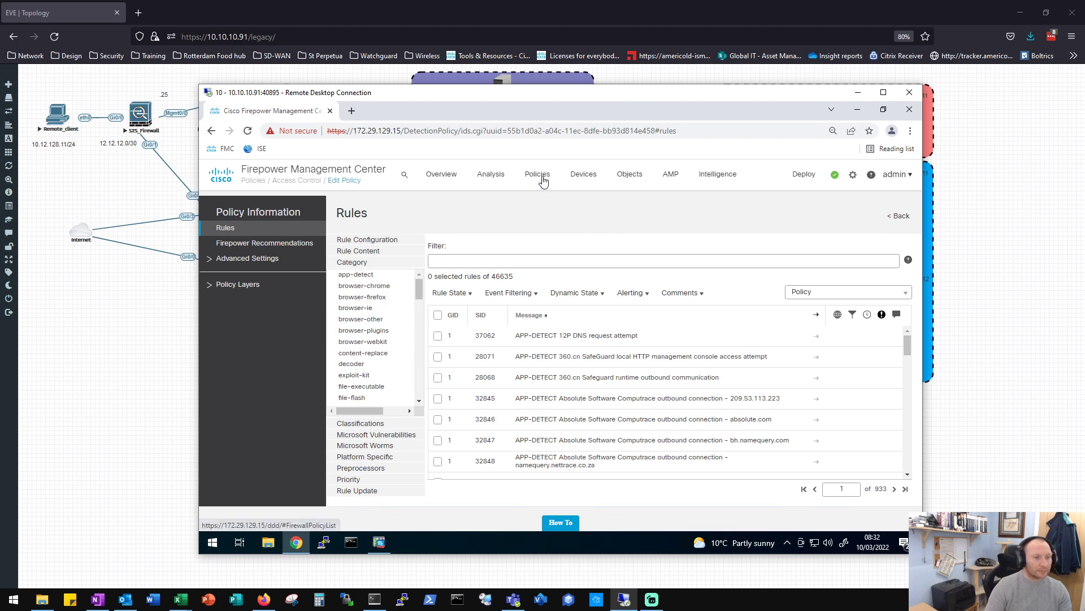
# Assign the HQ-IPS-POL intrusion policy to the INSIDE-OUTSIDE rule of the HQ-HA access control policy
pyautogui.moveTo(543, 179)
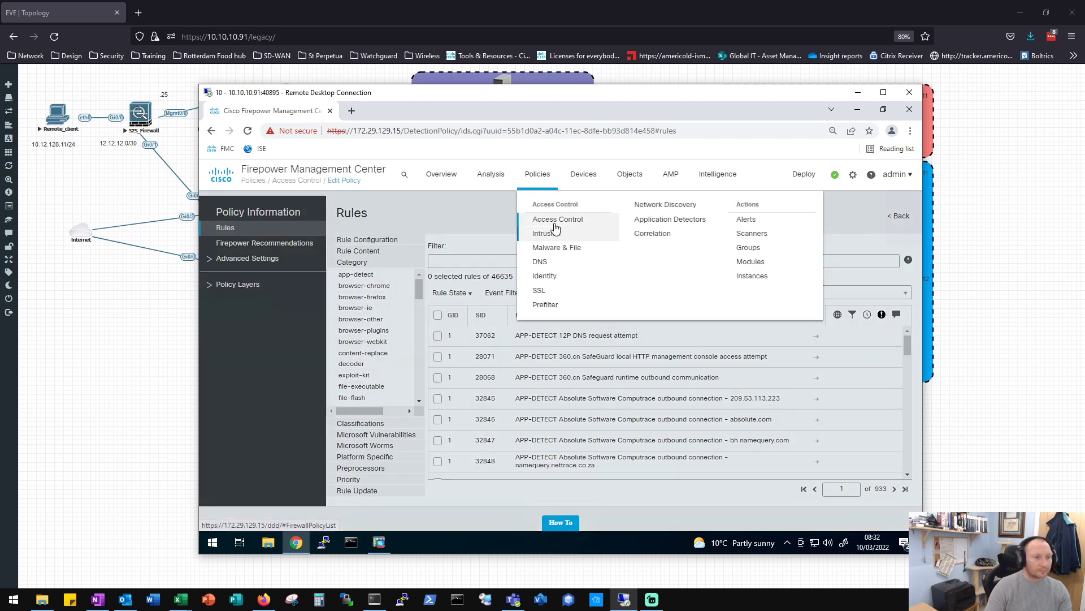
pyautogui.click(554, 225)
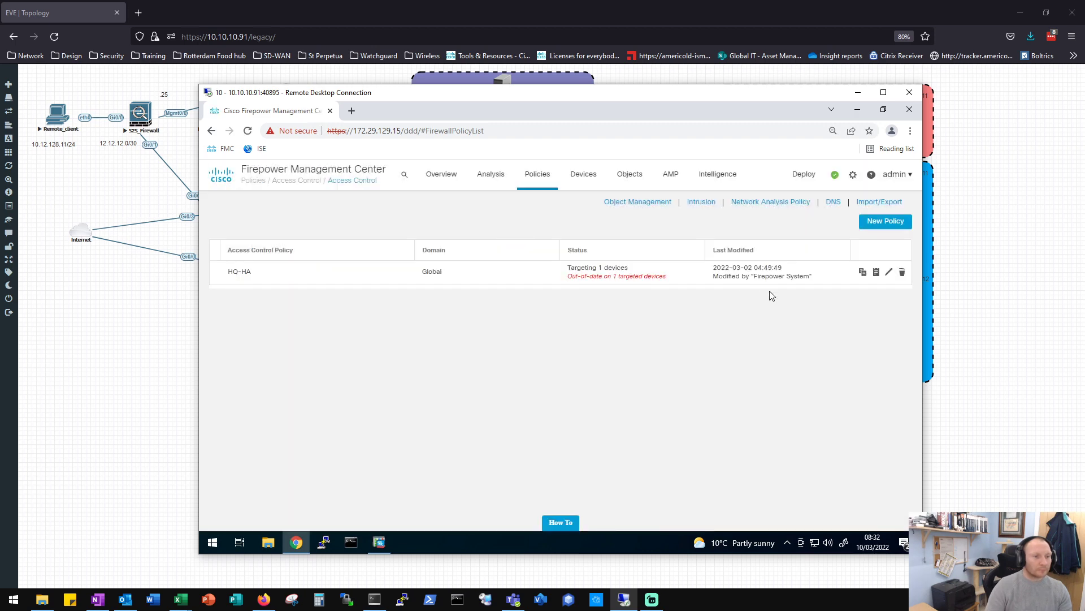
pyautogui.click(889, 275)
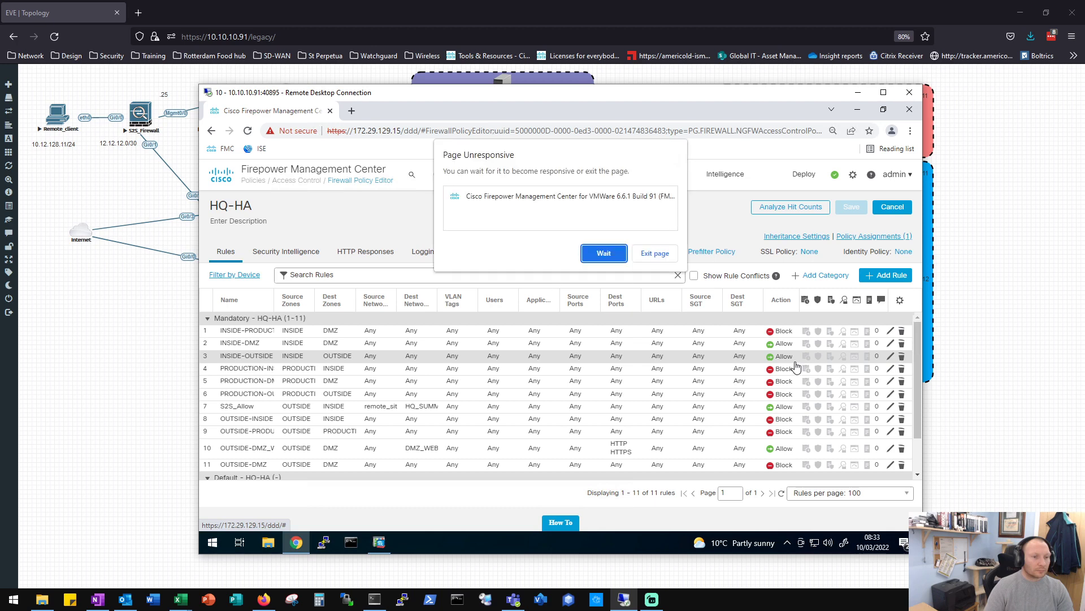
pyautogui.click(595, 257)
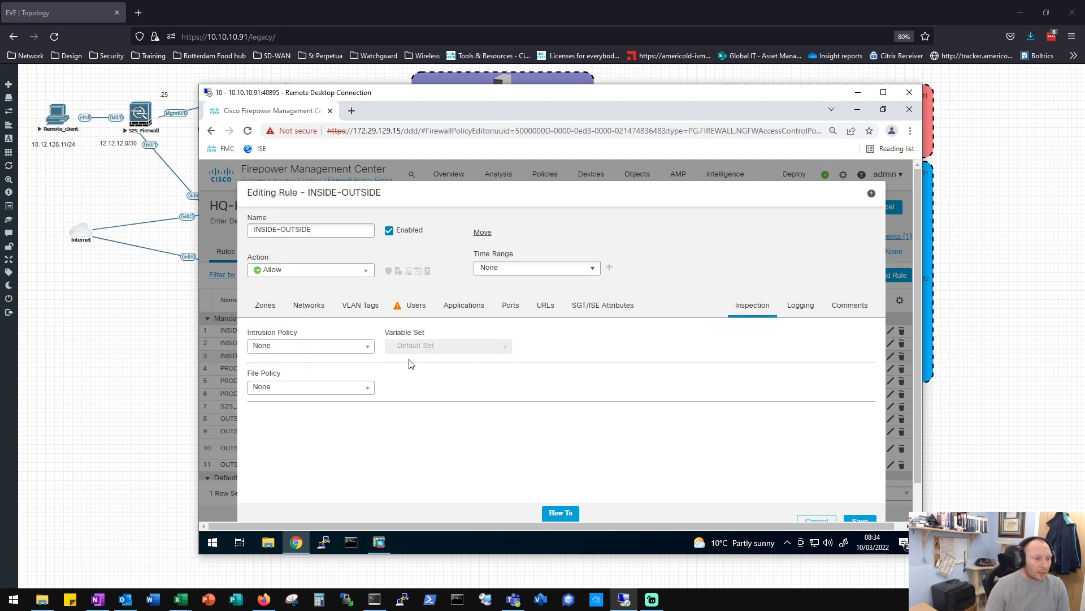
pyautogui.click(371, 350)
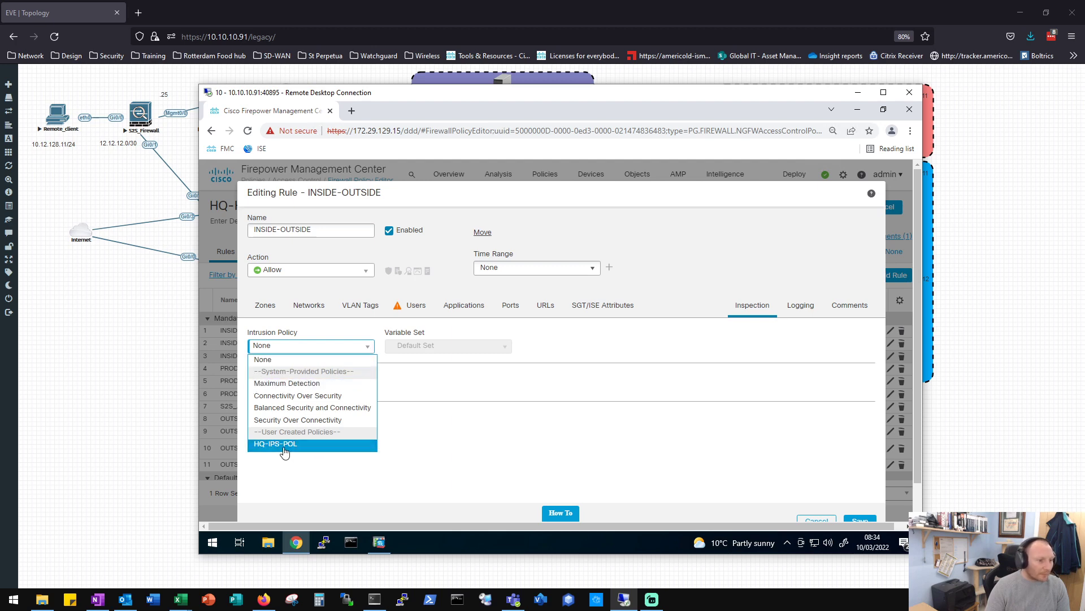
pyautogui.click(303, 446)
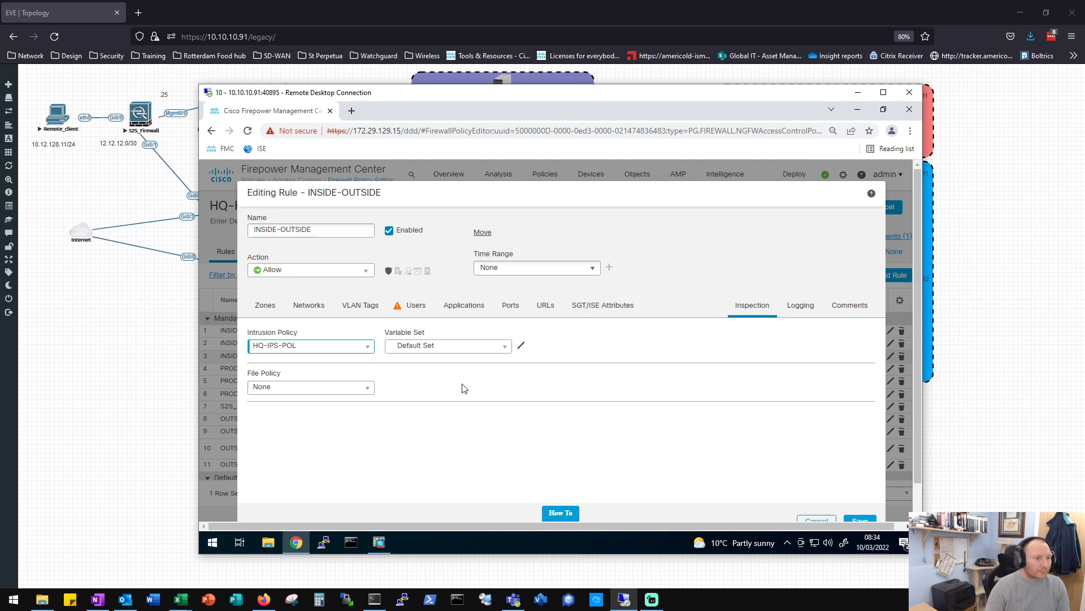
# Enable logging at the end of connection for the INSIDE-OUTSIDE rule and save the HQ-HA policy
pyautogui.click(811, 311)
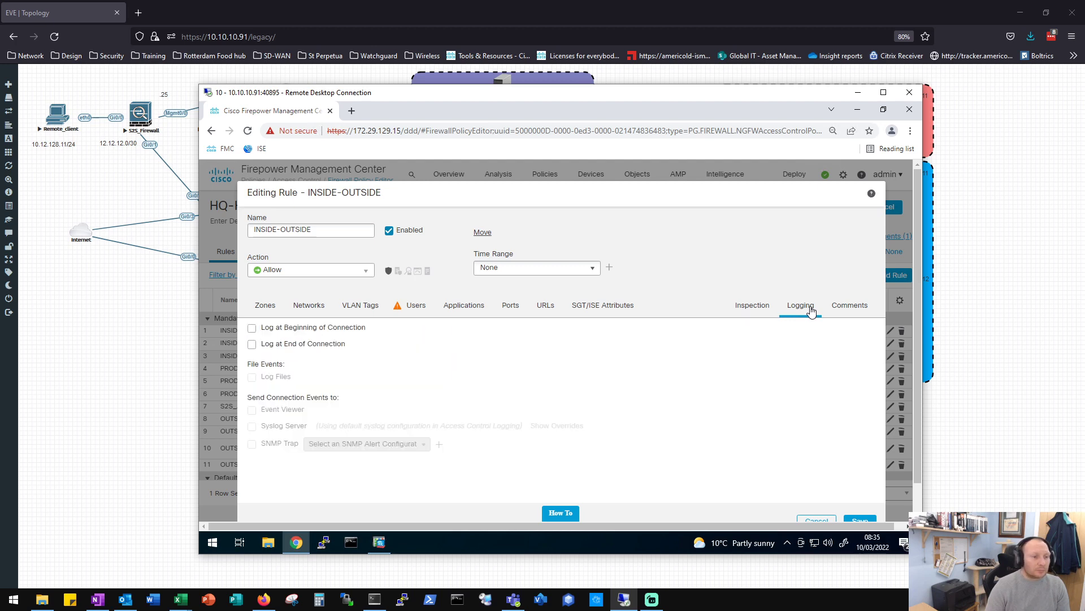
pyautogui.click(251, 343)
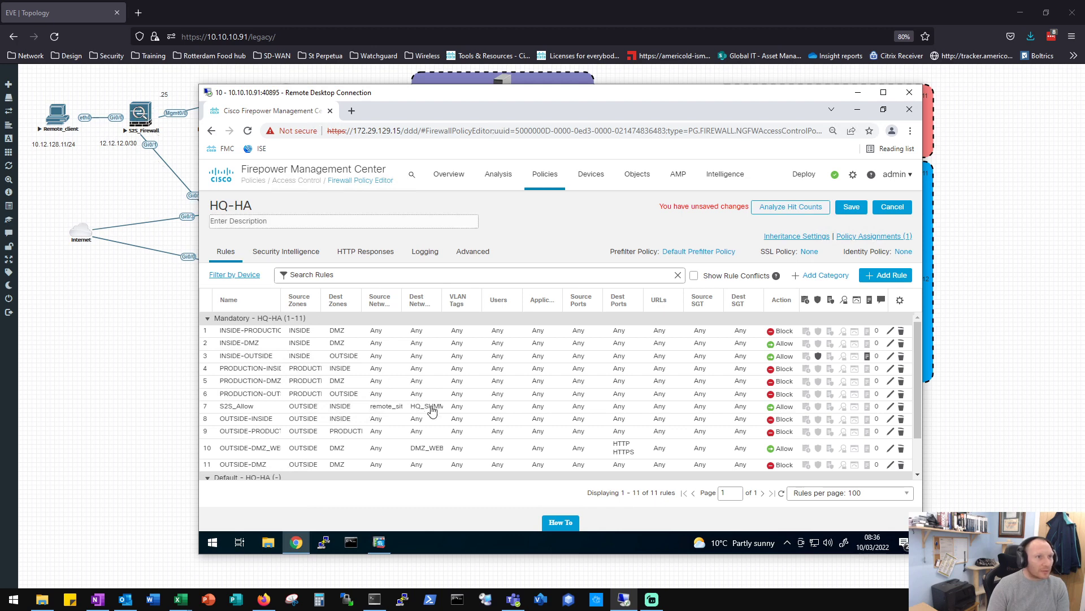
pyautogui.moveTo(436, 411)
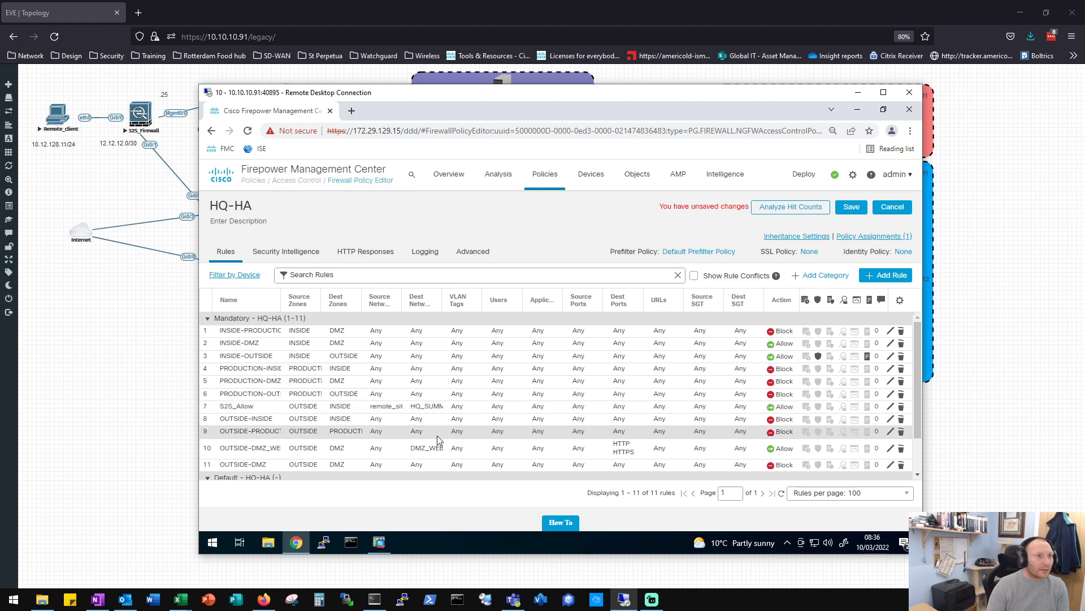
pyautogui.moveTo(435, 454)
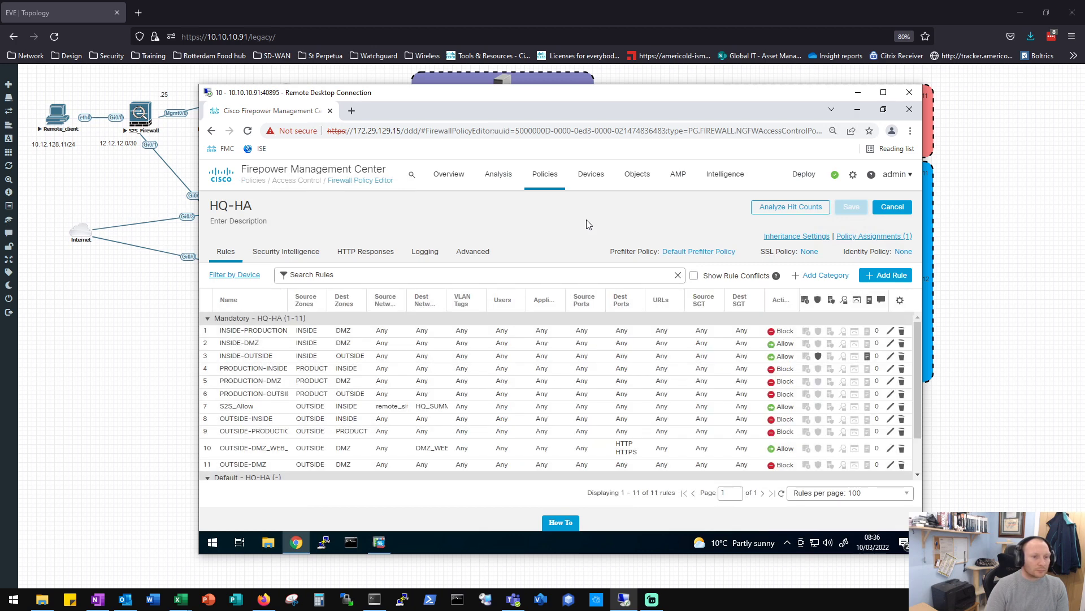
# Create a new malware and file policy named HQ-FILE-POL
pyautogui.click(544, 175)
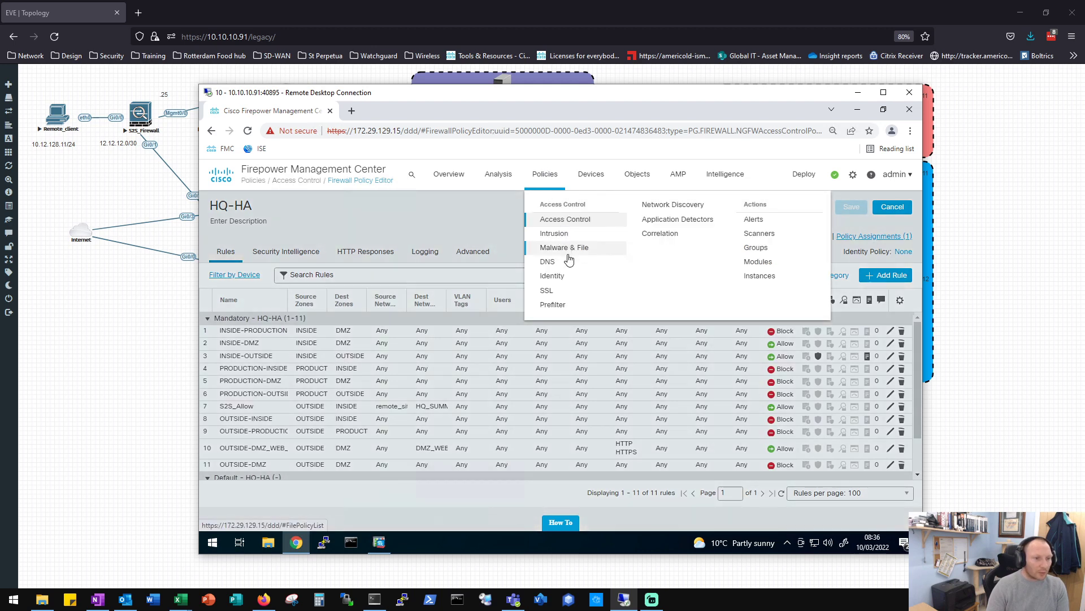
pyautogui.click(567, 252)
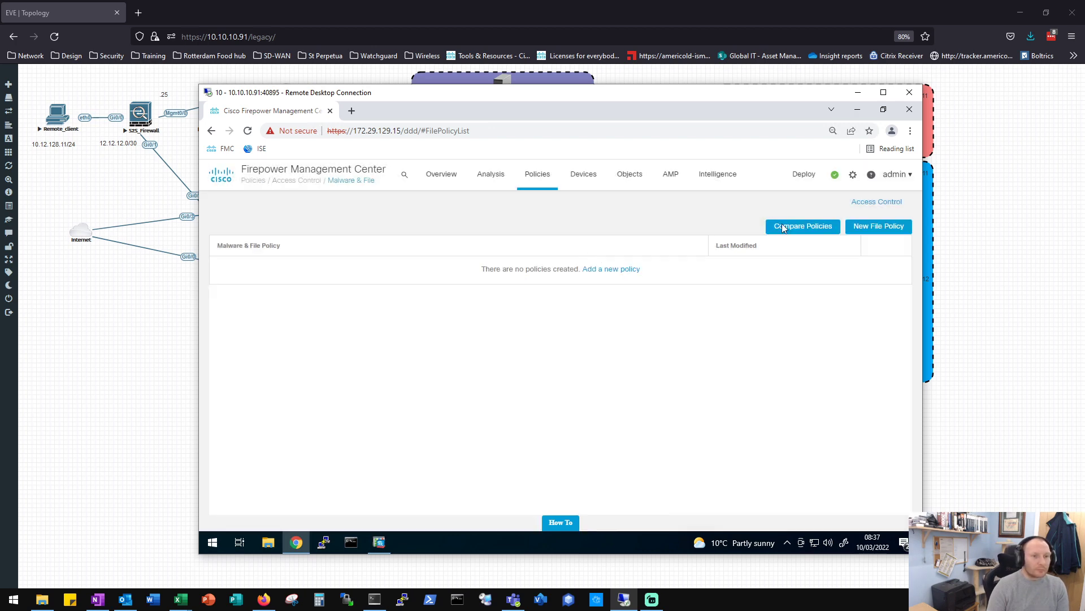
pyautogui.click(871, 230)
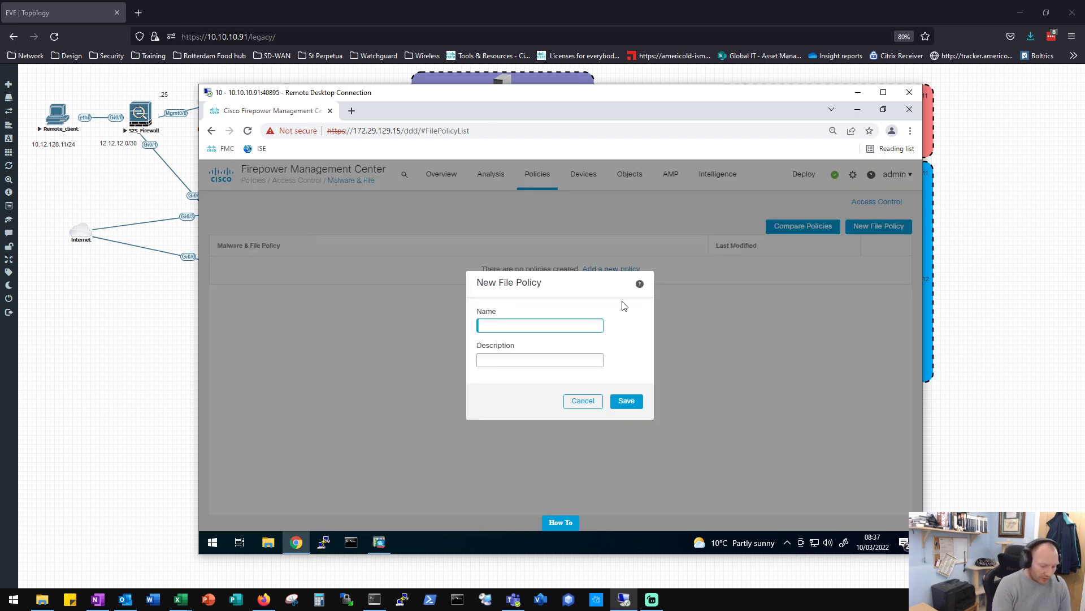
pyautogui.write('HQ-FILE_')
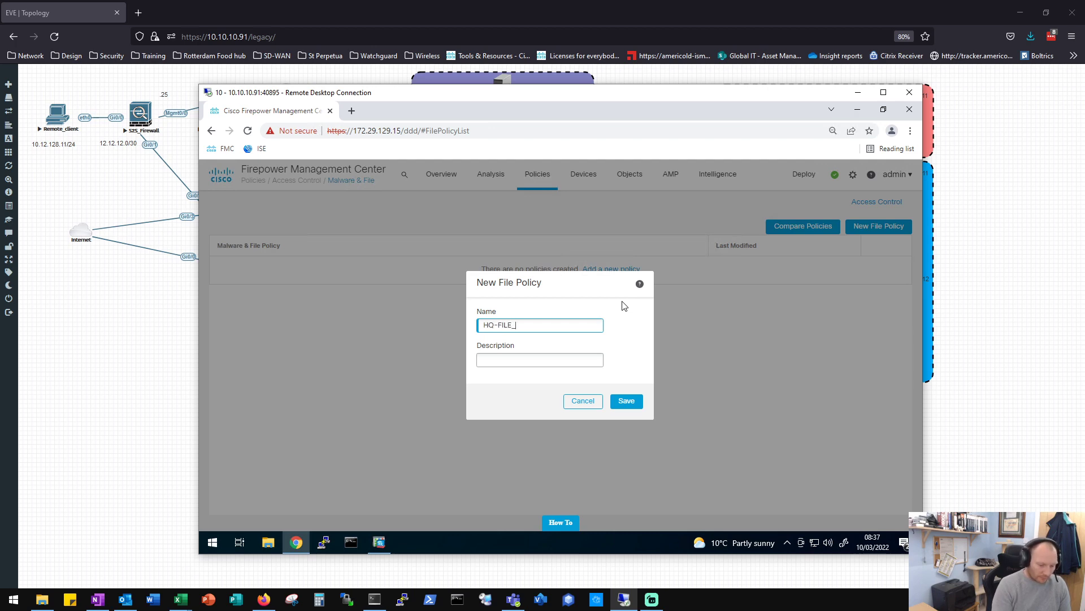
pyautogui.press('BackSpace')
pyautogui.write('-POL')
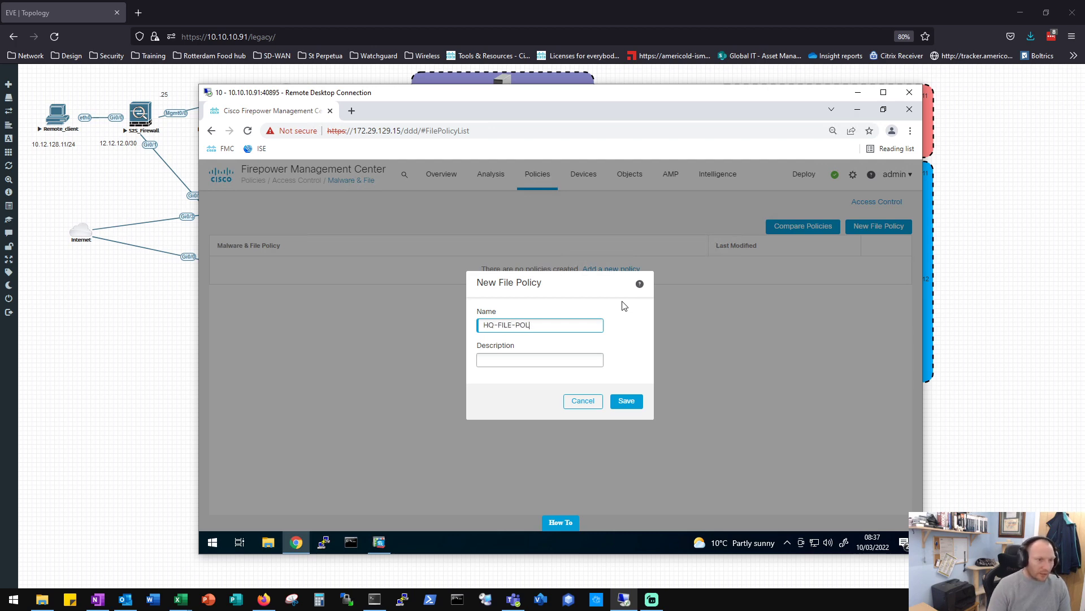
pyautogui.click(633, 399)
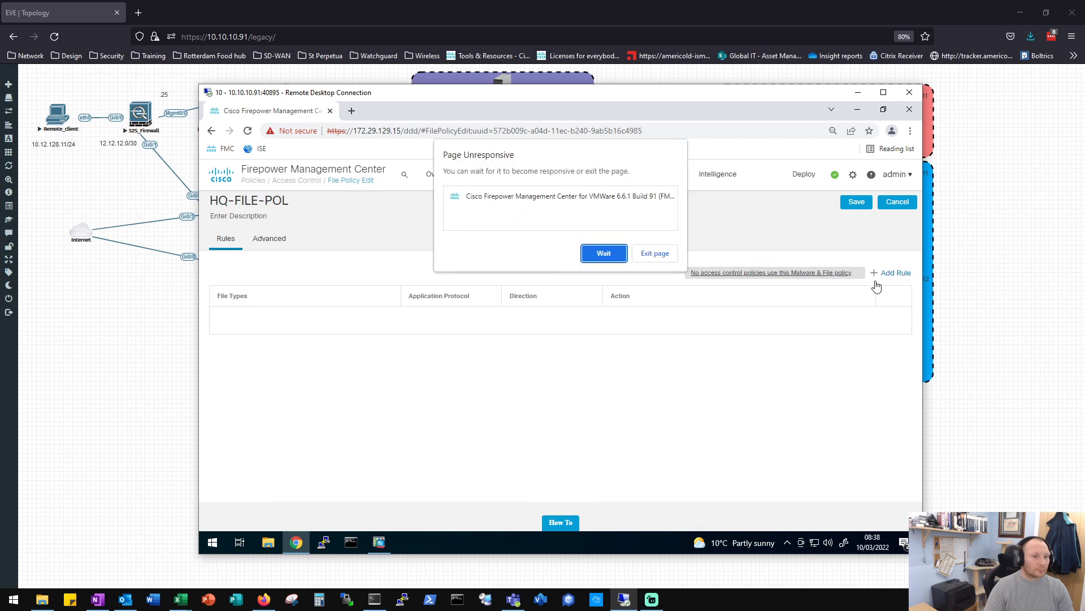
# Add a file rule for the Executables category using Malware Cloud Lookup with Spero Analysis for MSEXE
pyautogui.click(608, 256)
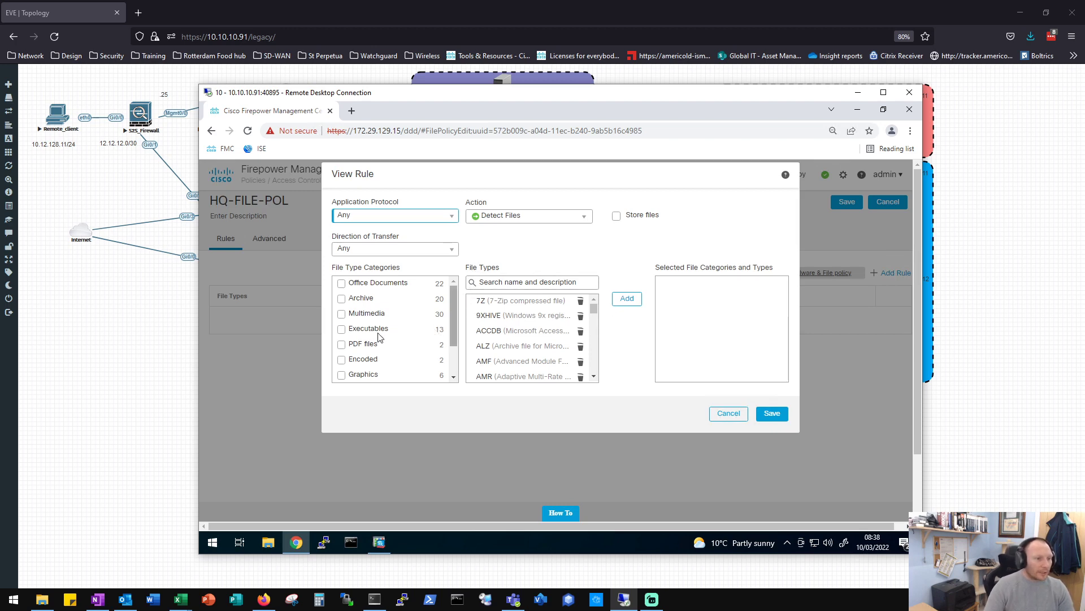
pyautogui.click(344, 331)
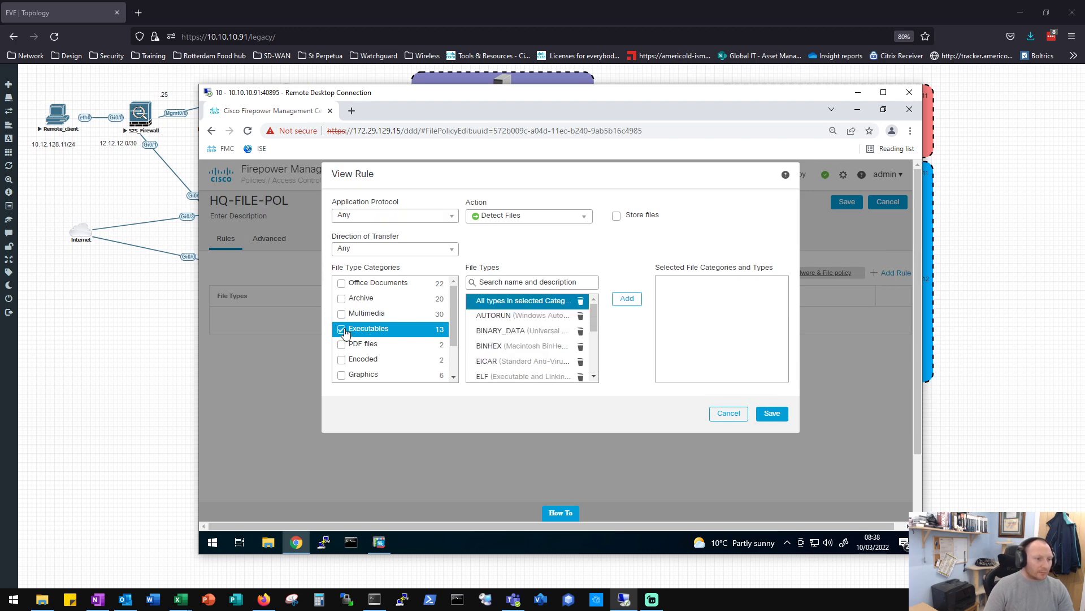
pyautogui.click(622, 299)
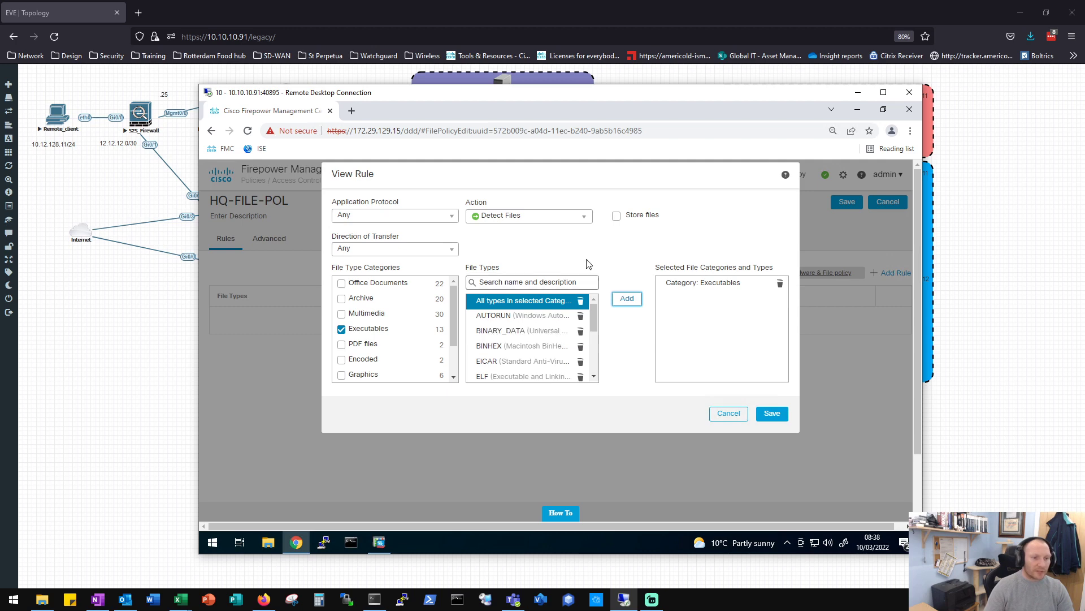
pyautogui.click(574, 216)
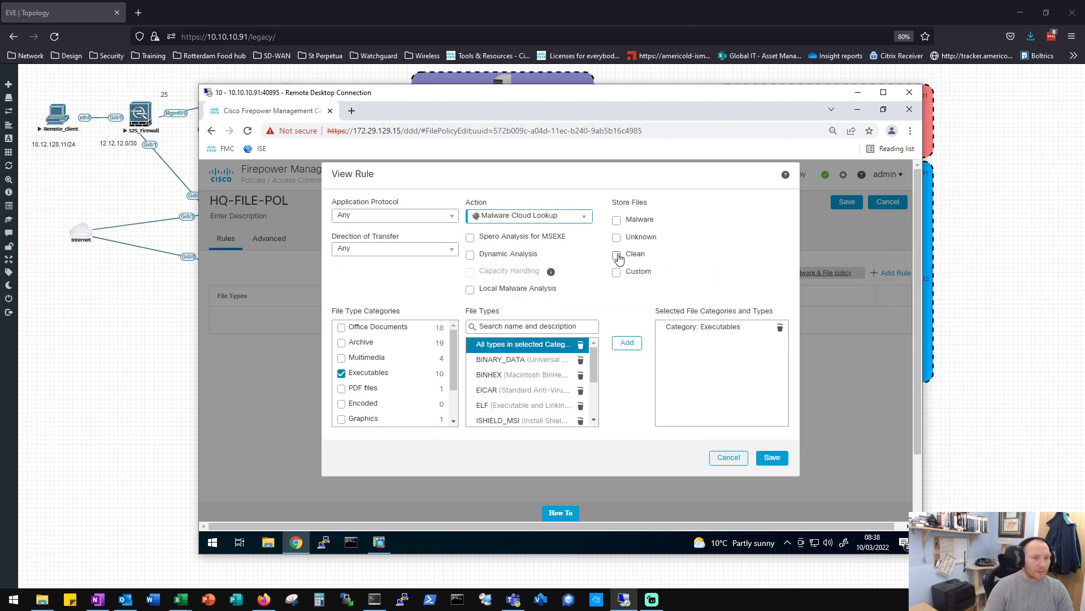
pyautogui.click(557, 240)
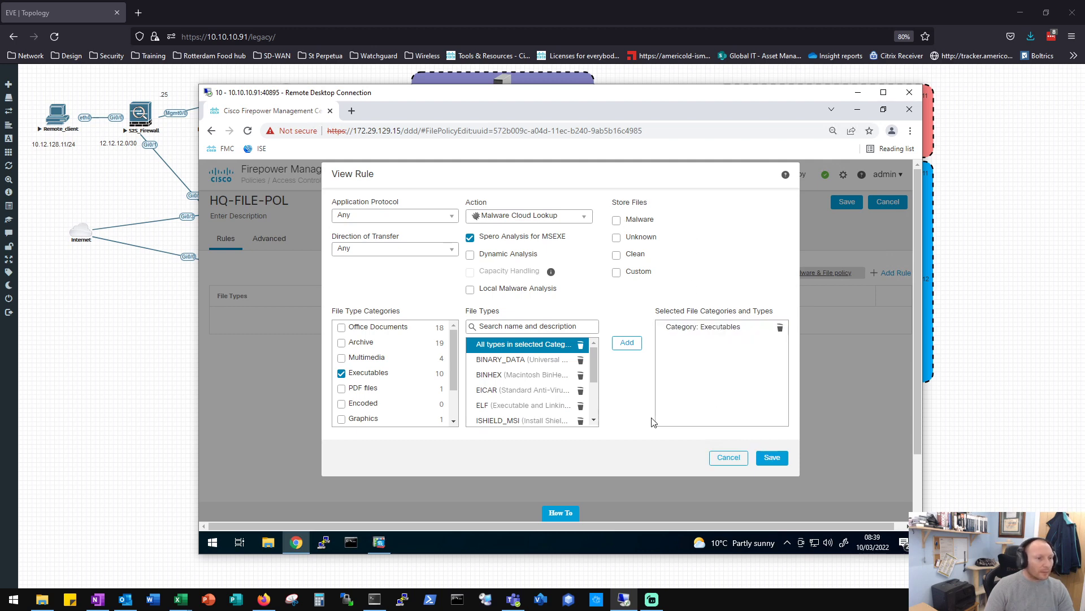
pyautogui.click(767, 462)
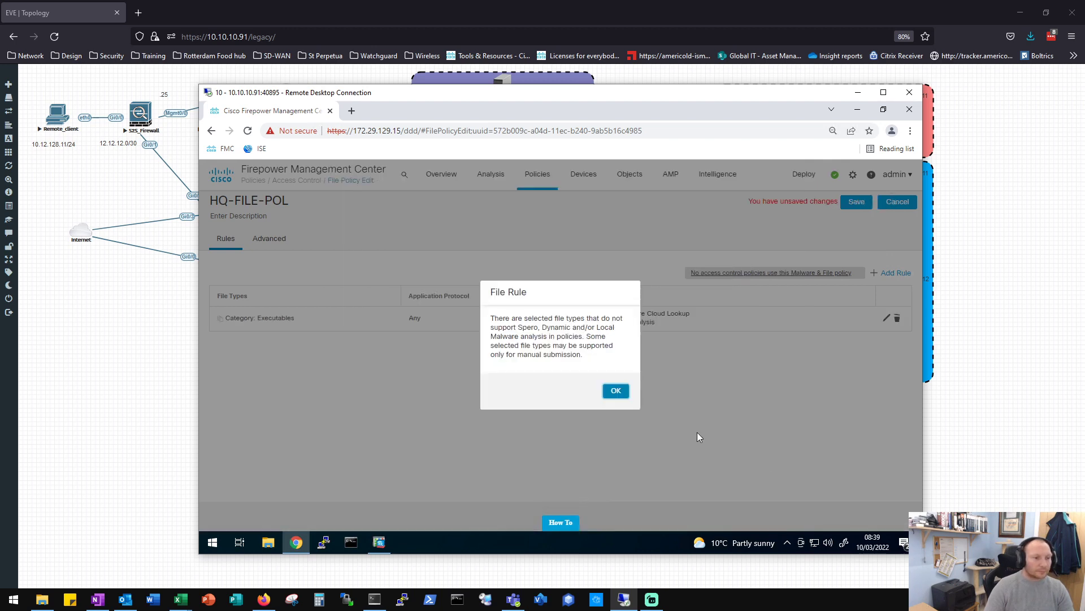
pyautogui.click(618, 394)
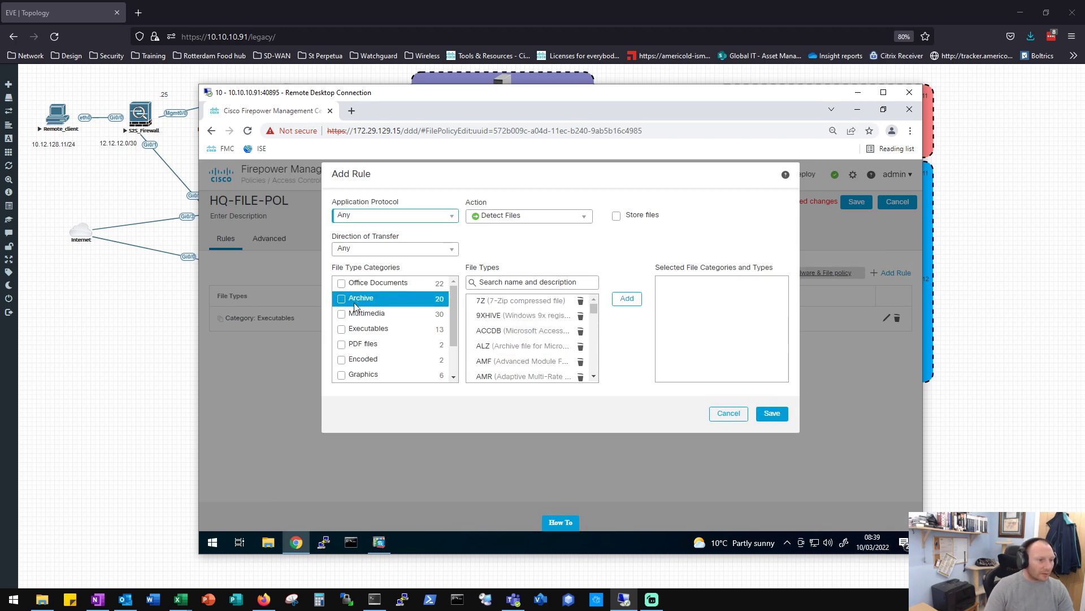
# Add a second file rule to HQ-FILE-POL for the PDF files category with the Detect Files action
pyautogui.click(342, 346)
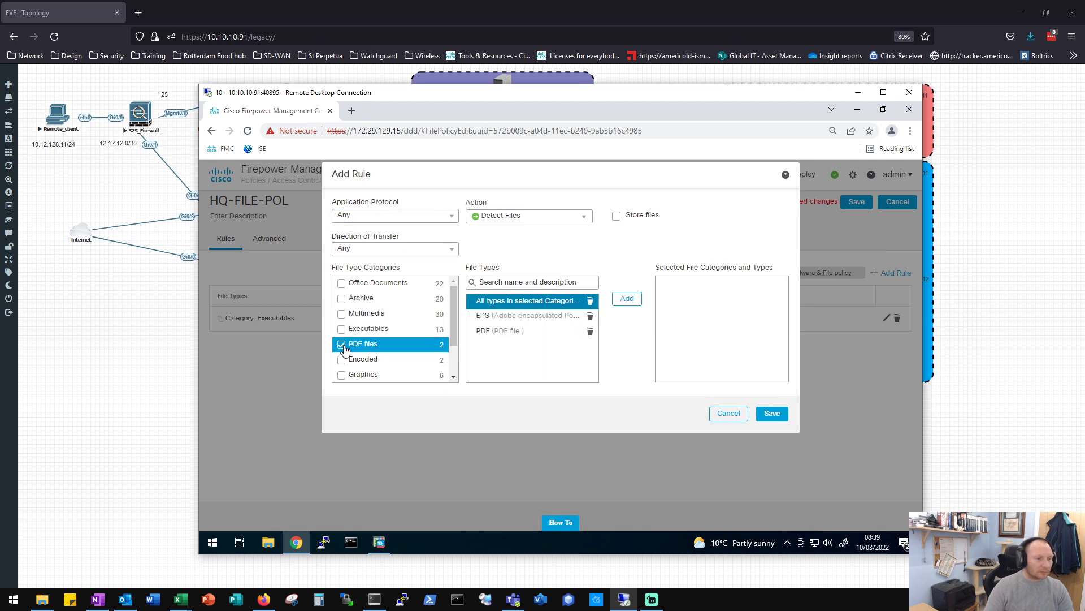
pyautogui.click(627, 301)
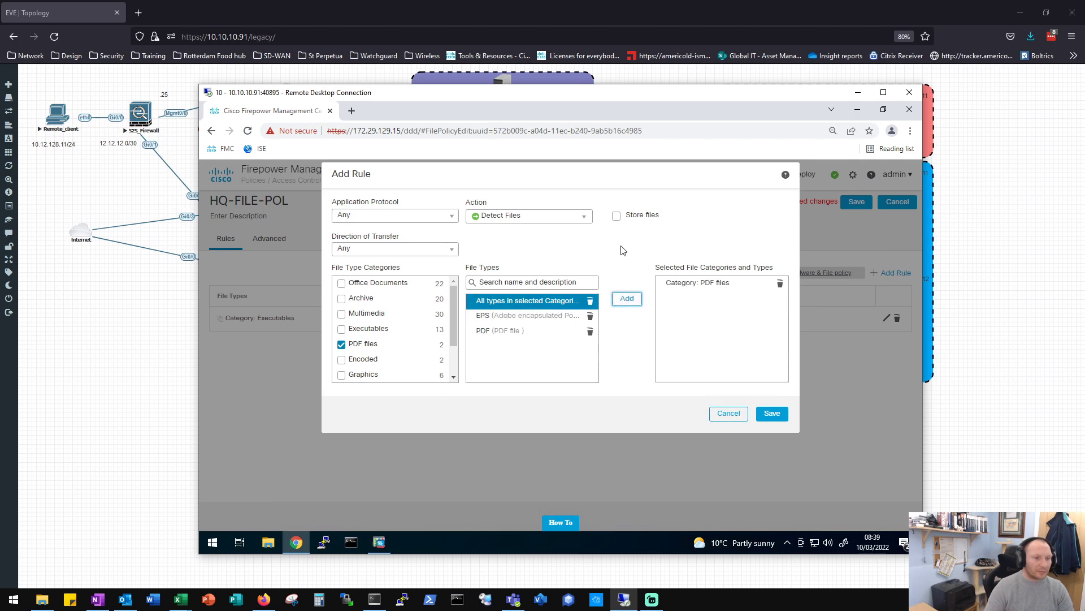
pyautogui.click(779, 414)
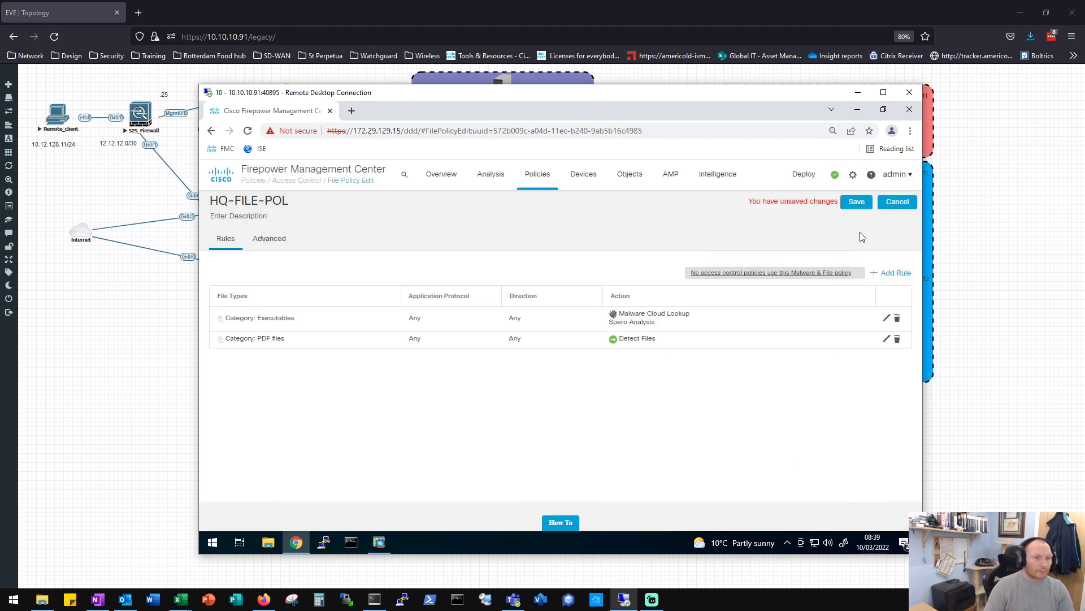
# Save the HQ-FILE-POL malware and file policy and open the HQ-HA access control policy for editing
pyautogui.click(854, 203)
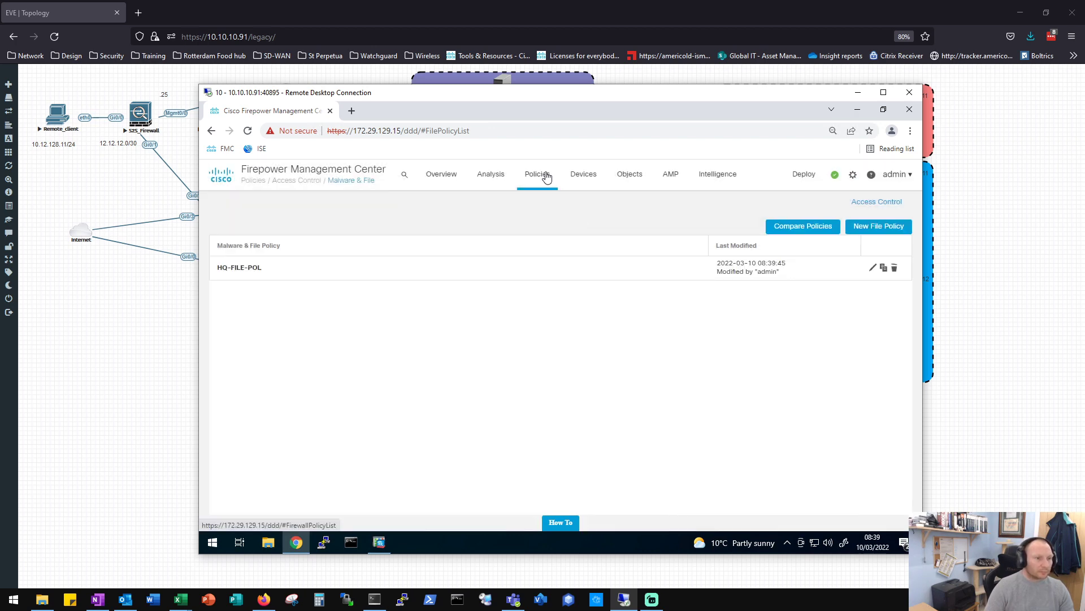
pyautogui.click(544, 186)
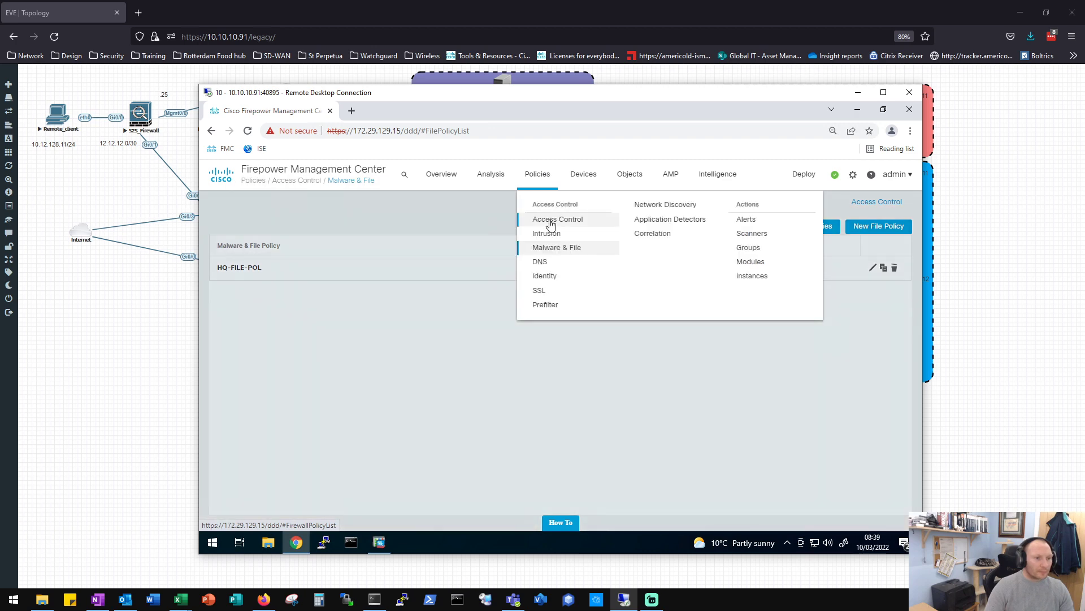
pyautogui.click(551, 224)
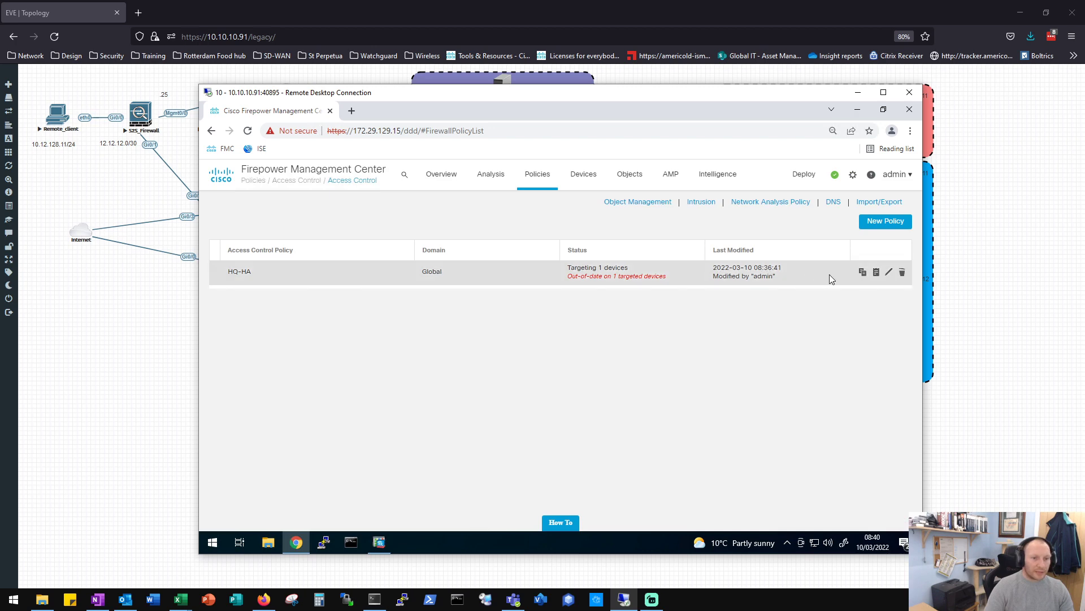
pyautogui.click(889, 274)
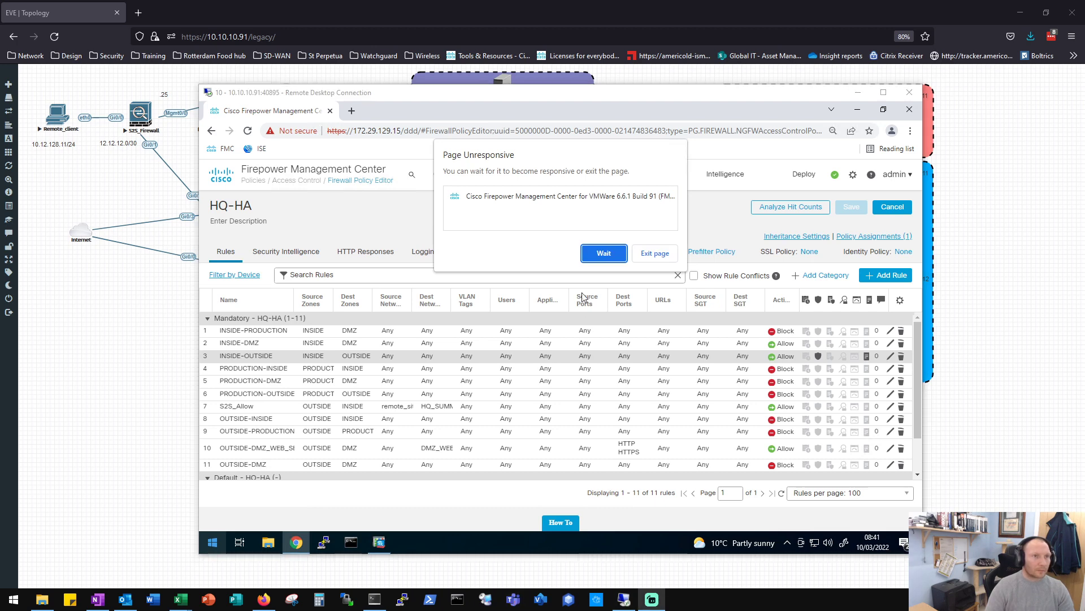
pyautogui.click(604, 253)
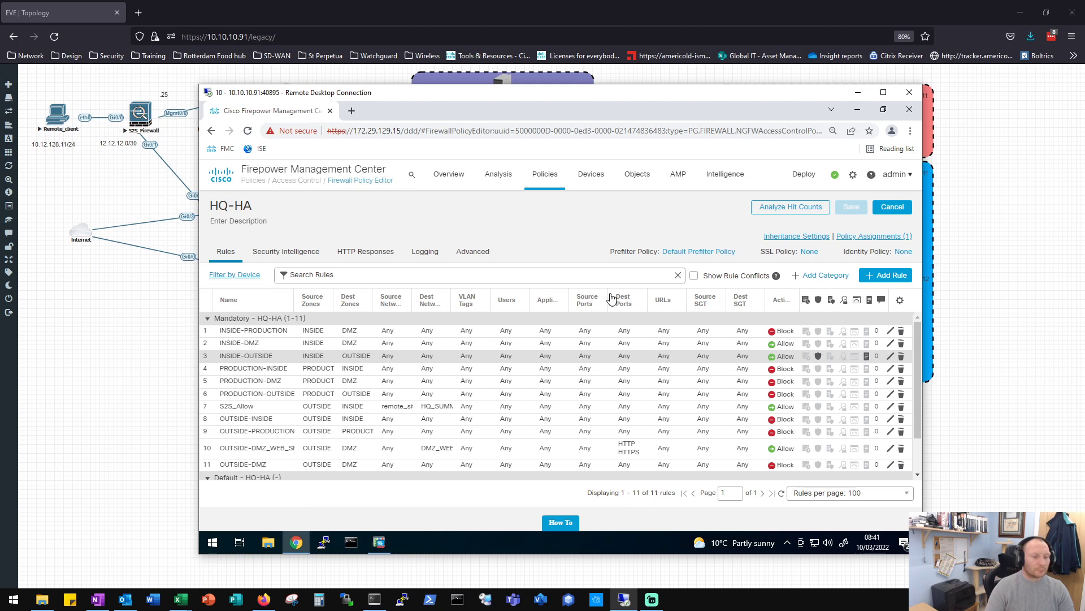
# Assign HQ-FILE-POL as the file policy of the INSIDE-OUTSIDE rule and save the HQ-HA policy
pyautogui.doubleClick(785, 364)
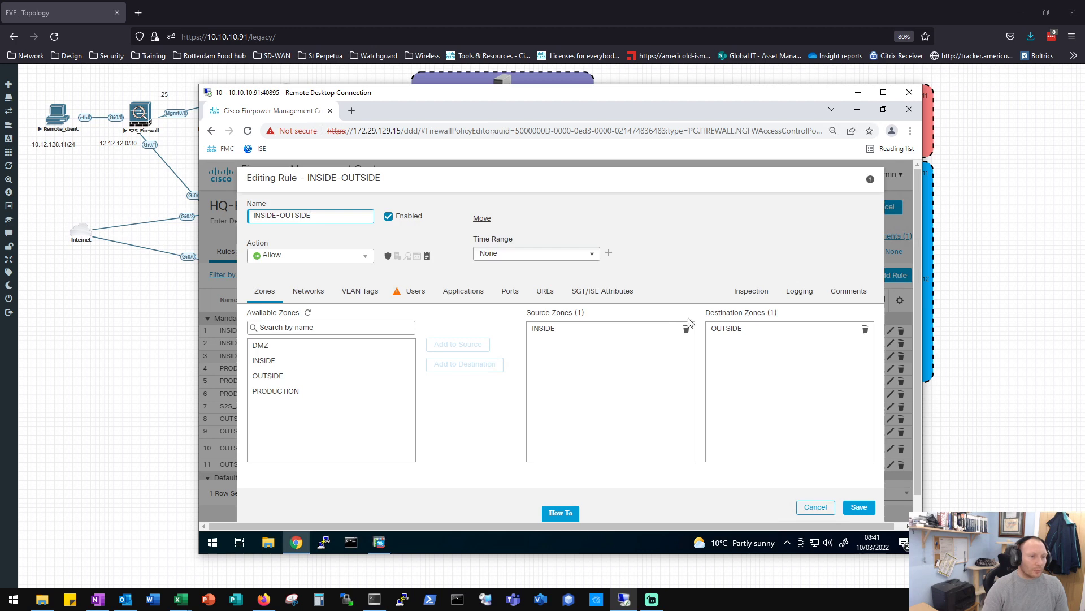
pyautogui.click(751, 292)
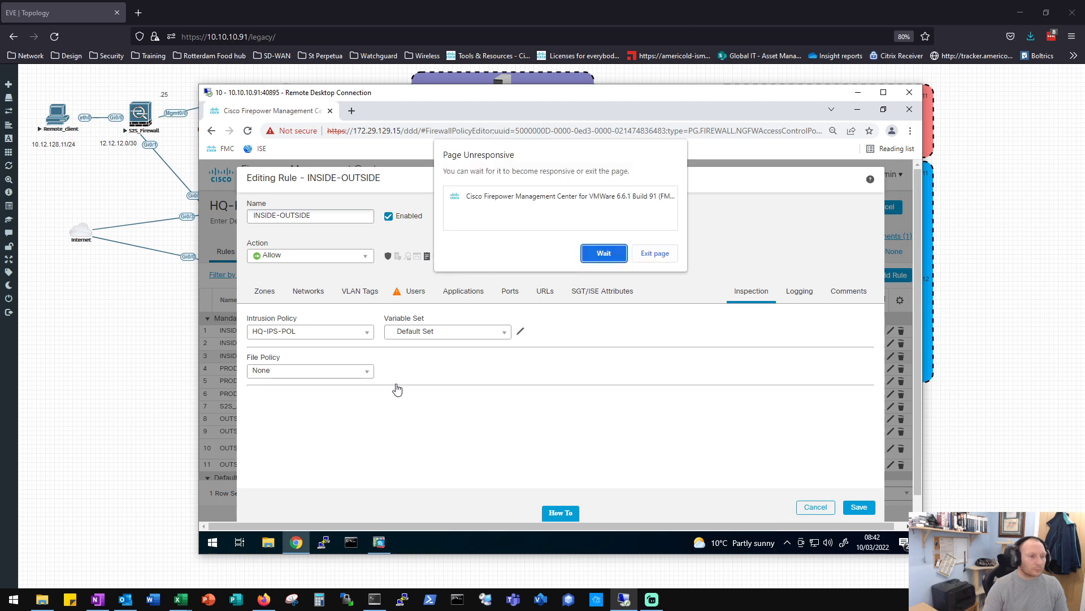
pyautogui.click(601, 254)
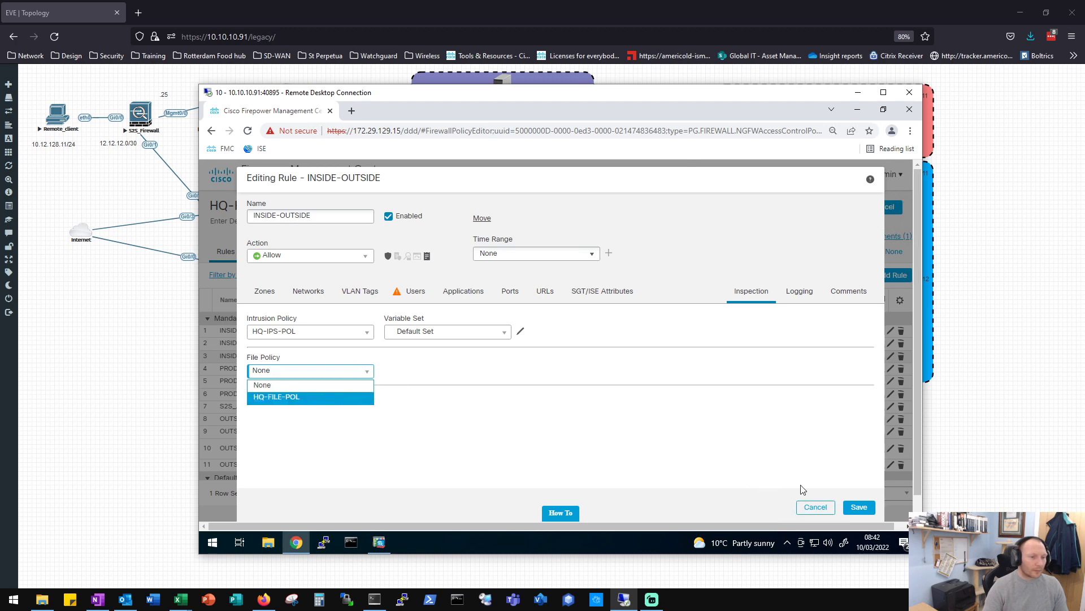
pyautogui.click(848, 508)
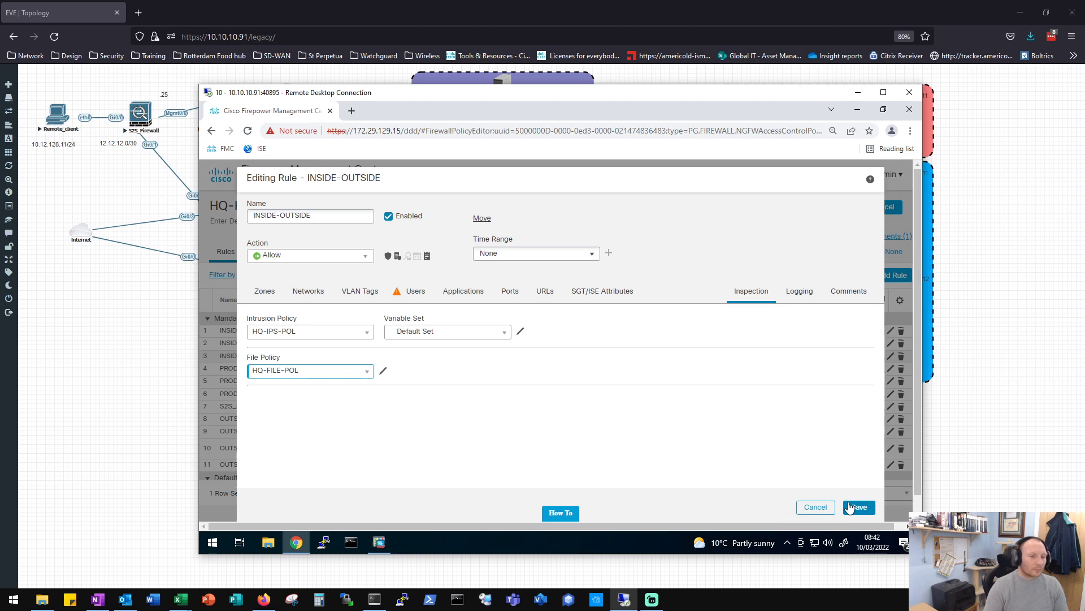
pyautogui.click(853, 508)
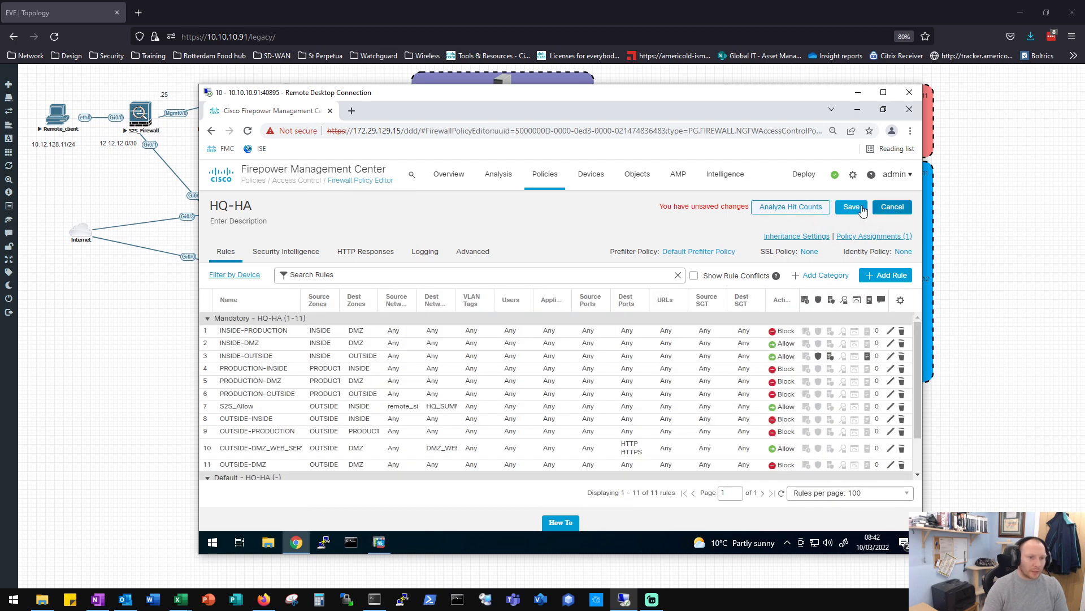
pyautogui.click(860, 210)
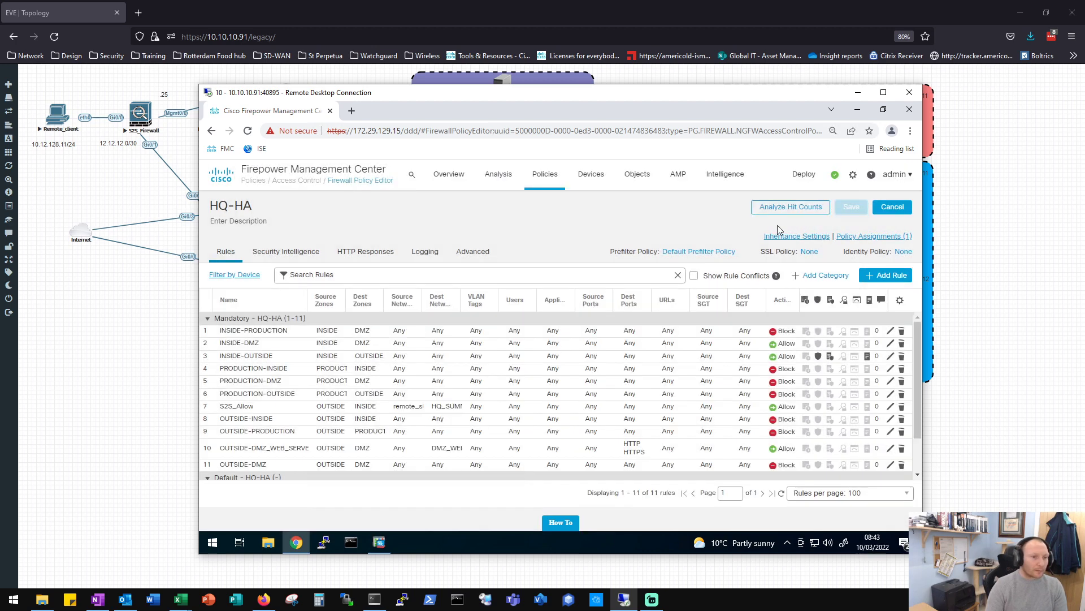
# Deploy the pending changes to the HQ-HA device, proceeding past the validation messages
pyautogui.click(807, 178)
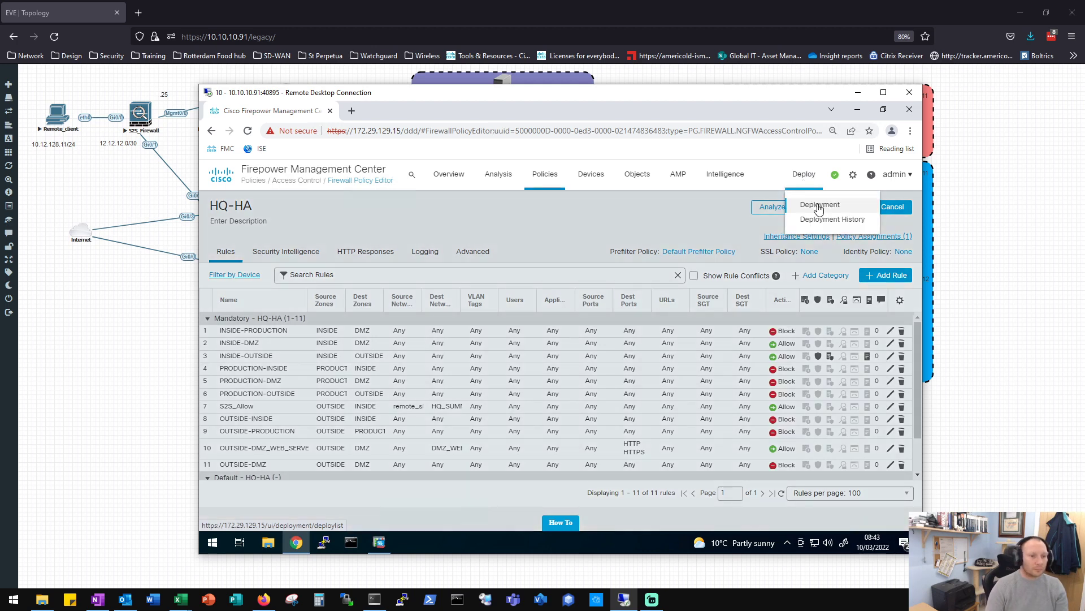
pyautogui.click(819, 207)
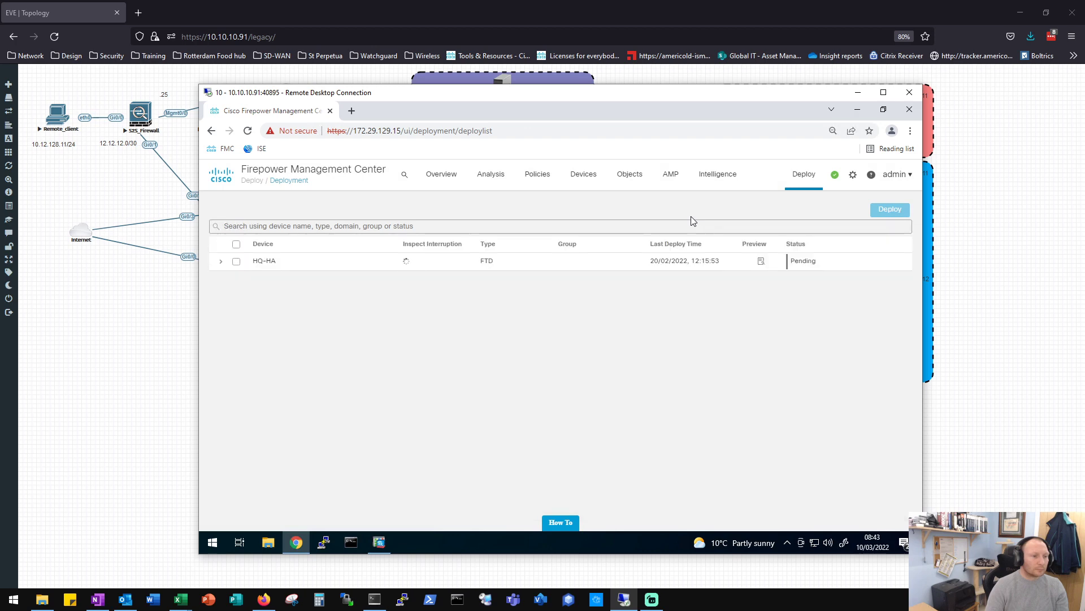
pyautogui.click(236, 263)
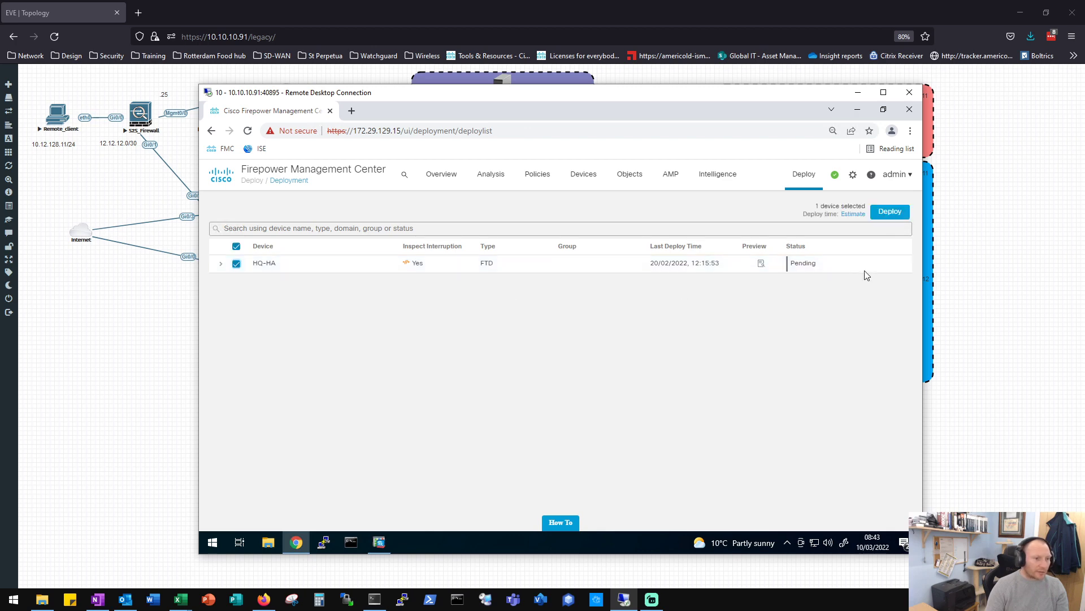
pyautogui.click(894, 210)
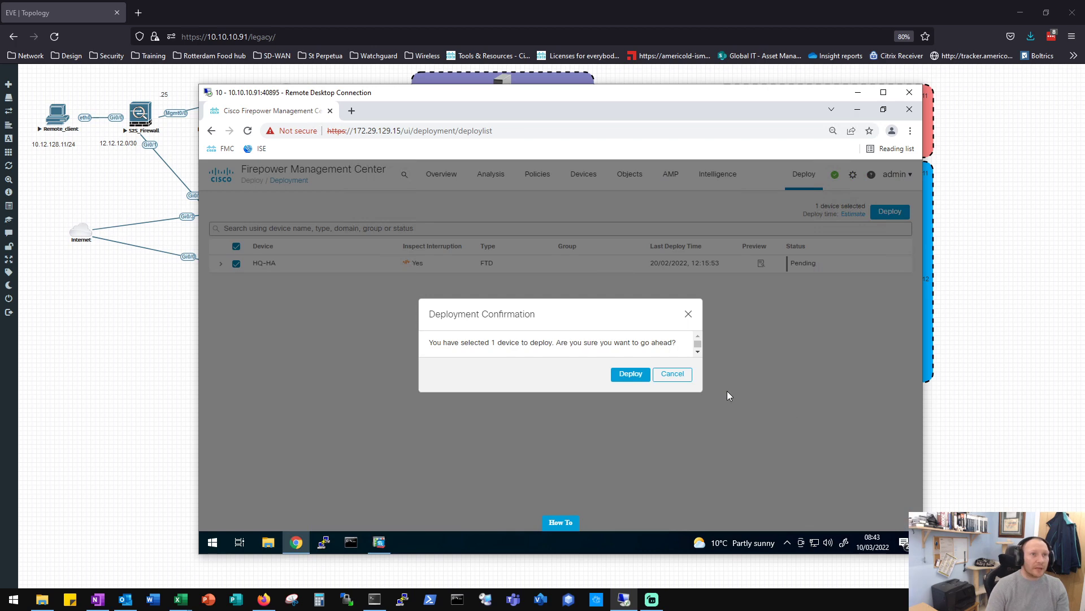
pyautogui.click(640, 374)
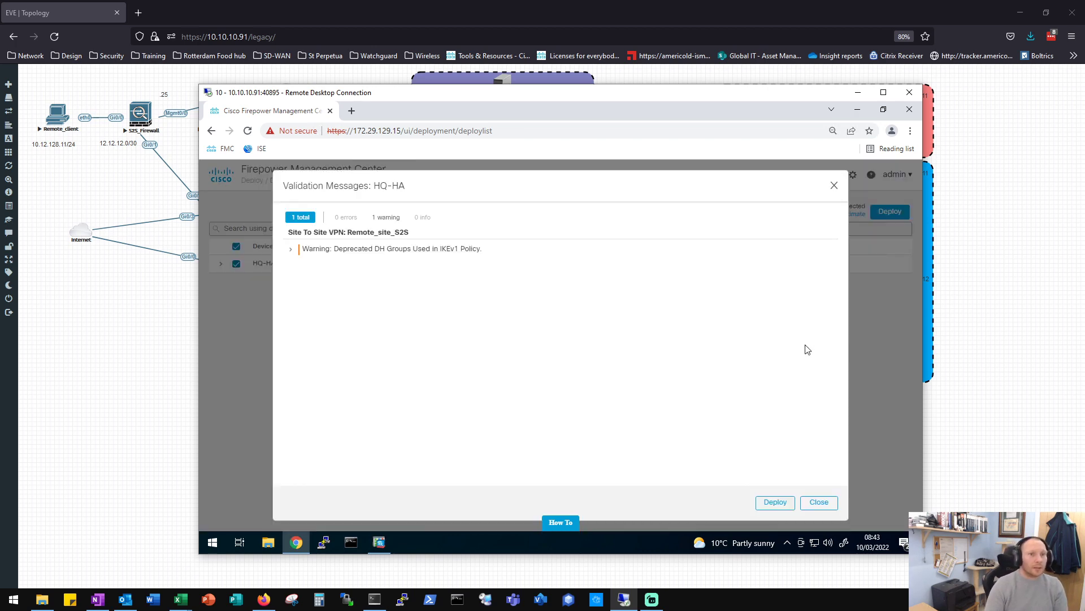
pyautogui.click(773, 502)
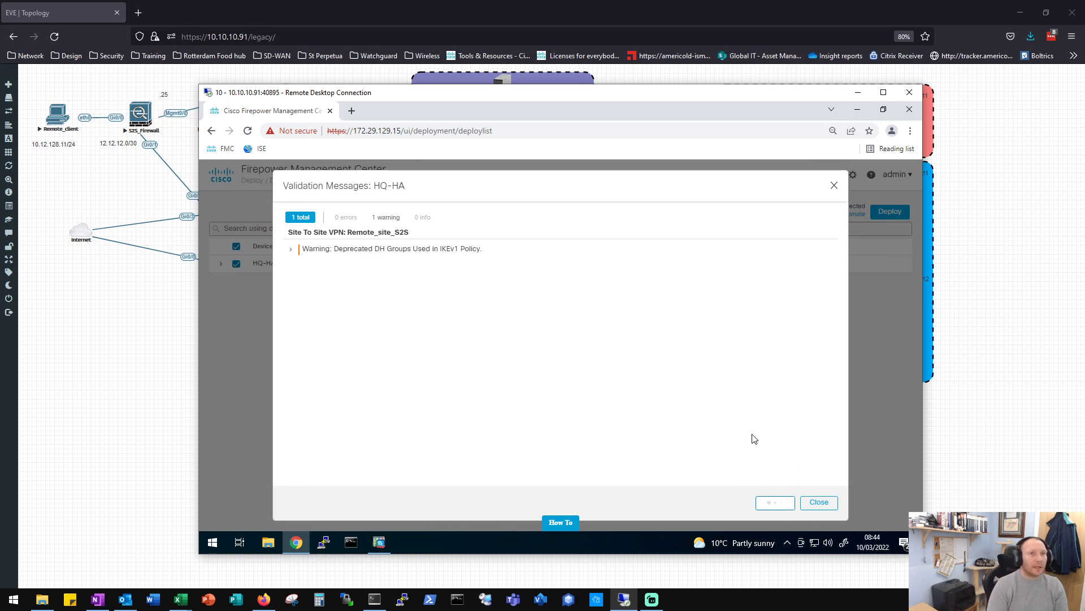